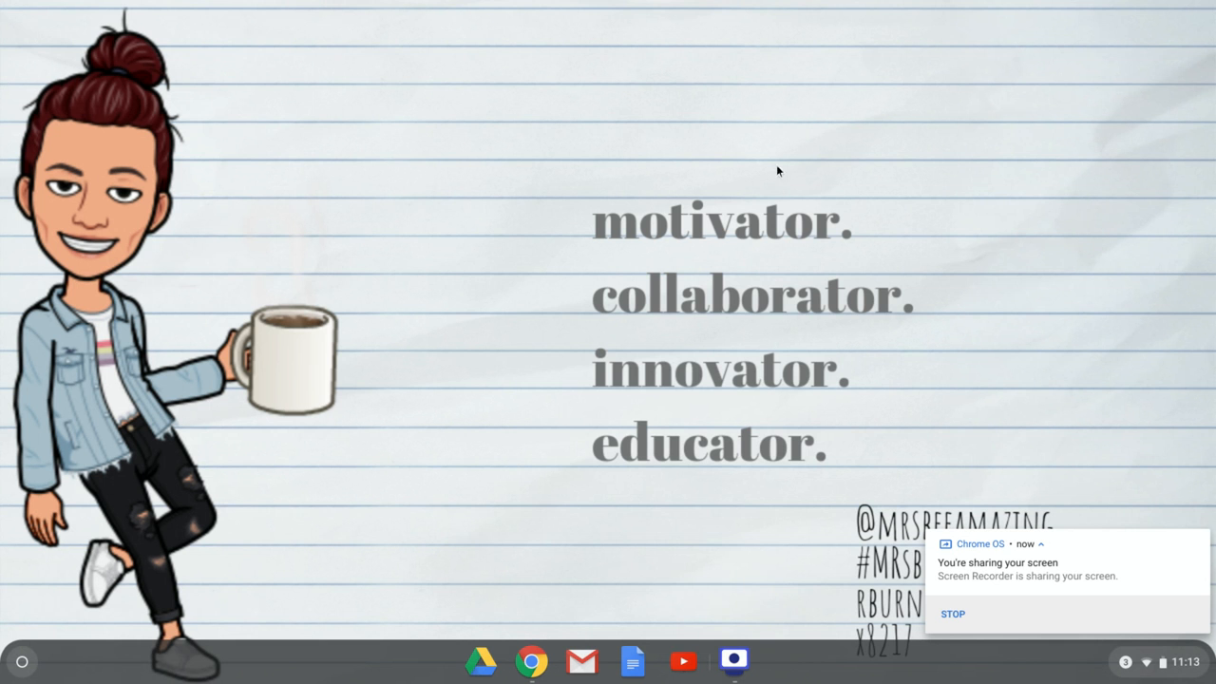
# - Open the browser and sign back in to Office 365 with the account password, choosing to stay signed in
pyautogui.click(532, 663)
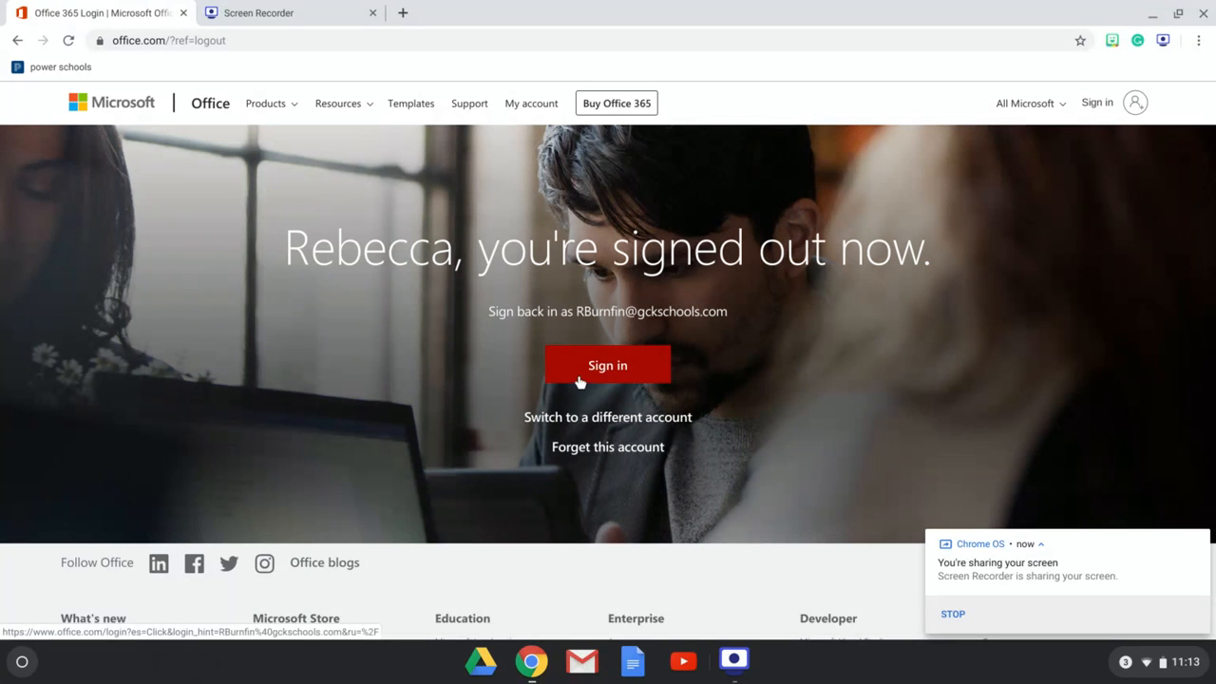
pyautogui.click(579, 380)
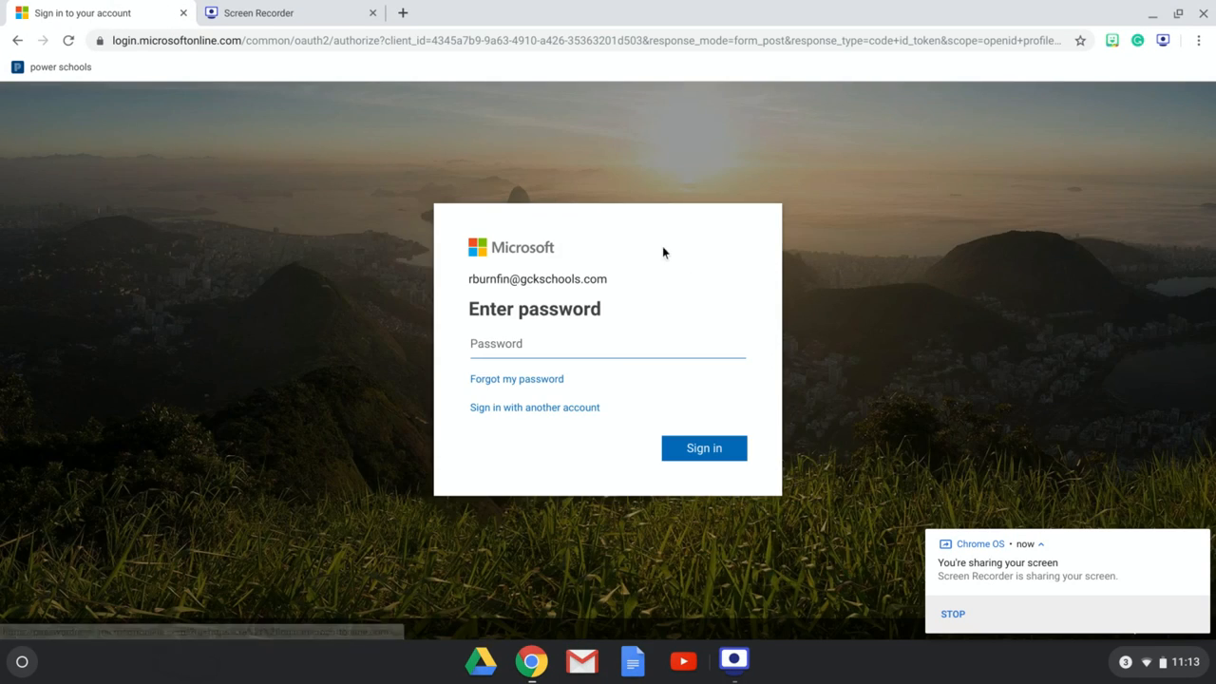
pyautogui.write('********')
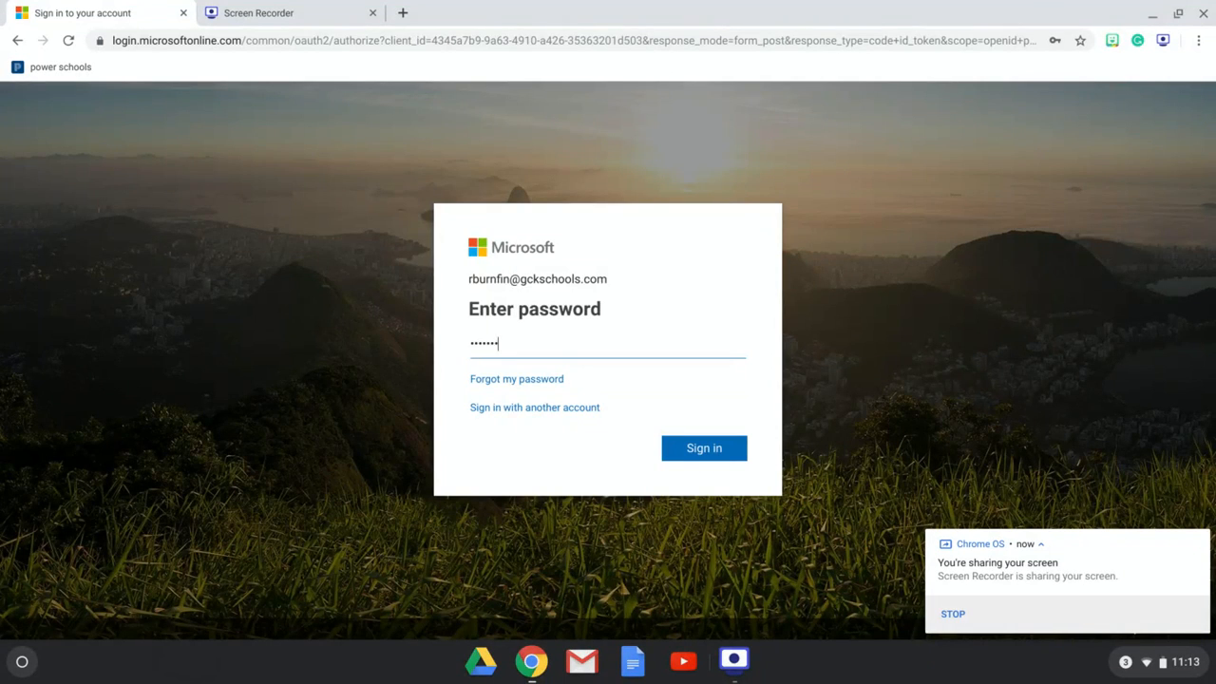
pyautogui.press('Return')
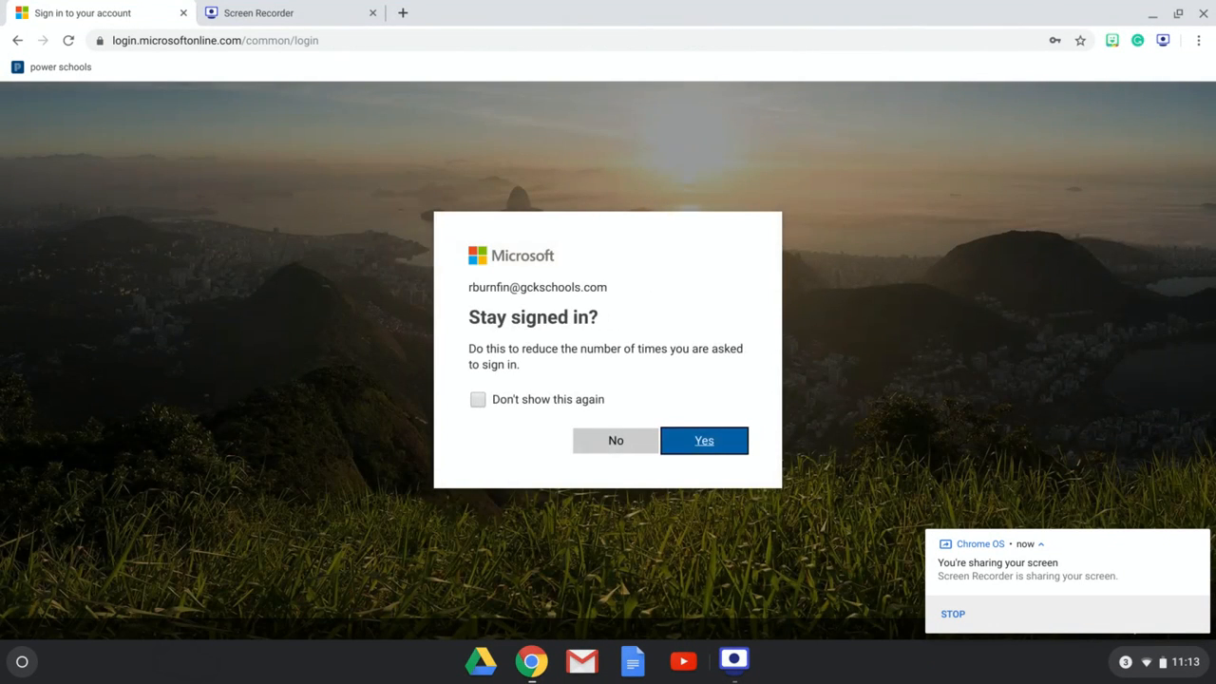
pyautogui.click(597, 448)
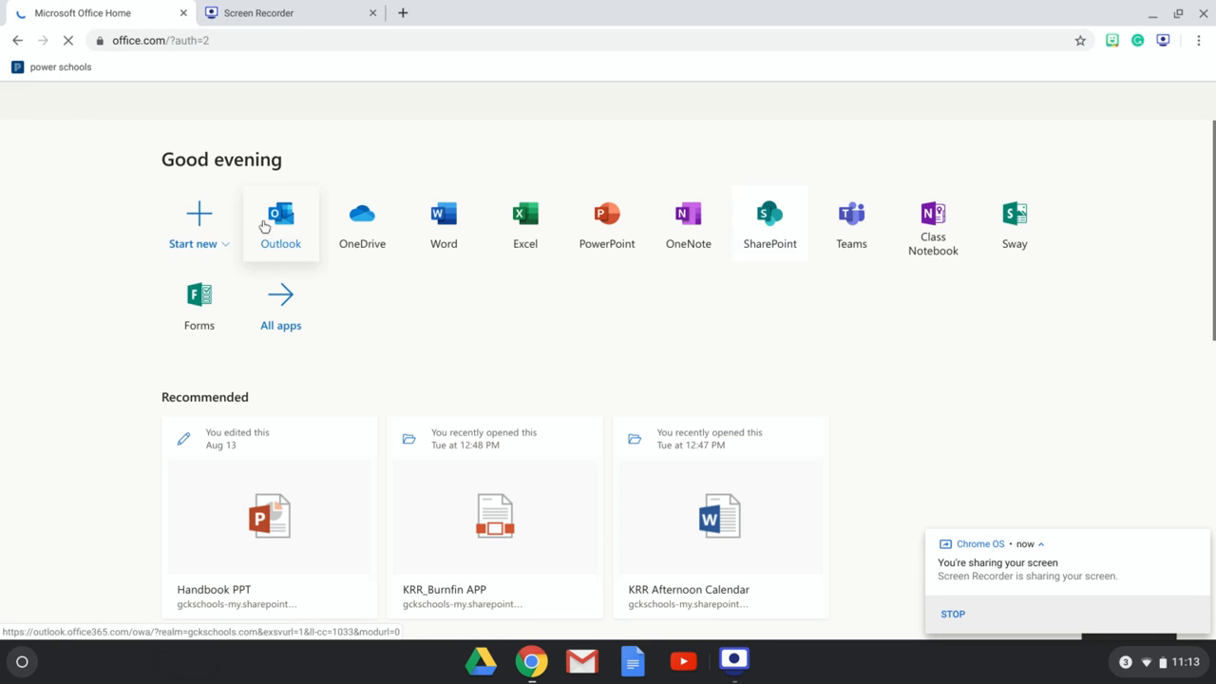
# - Open Forms, create a new form and title it Bathroom Log
pyautogui.click(199, 316)
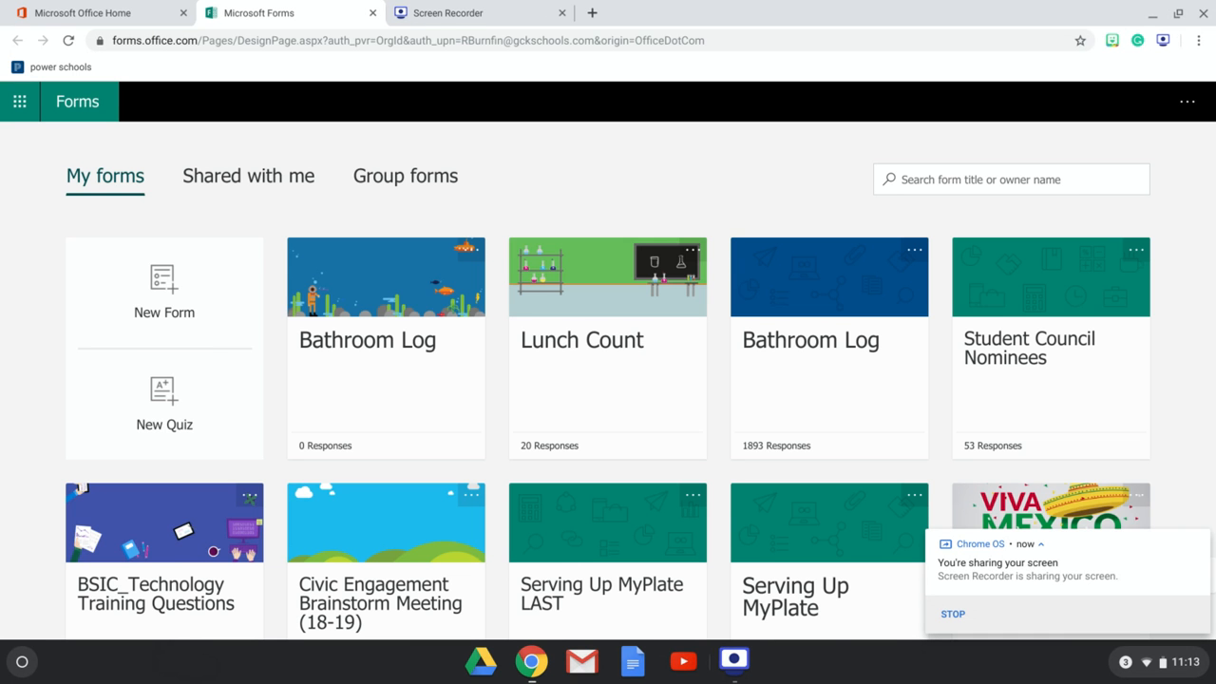
pyautogui.click(186, 310)
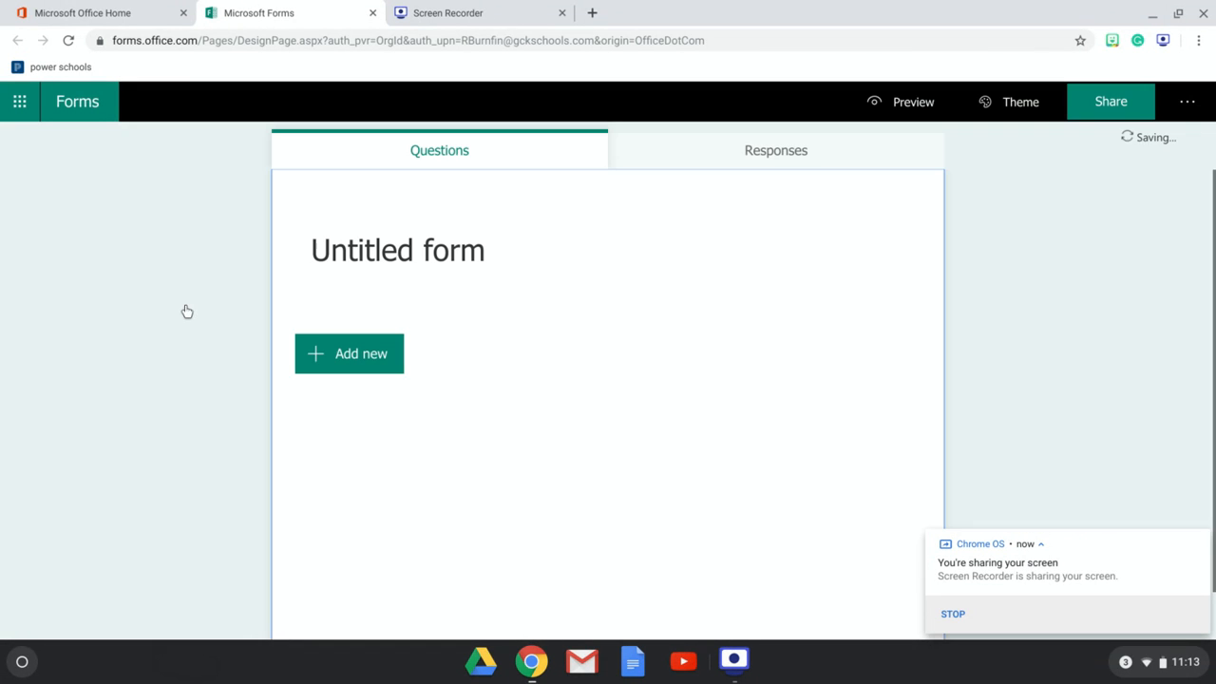
pyautogui.click(326, 251)
pyautogui.write('Bathroom Log')
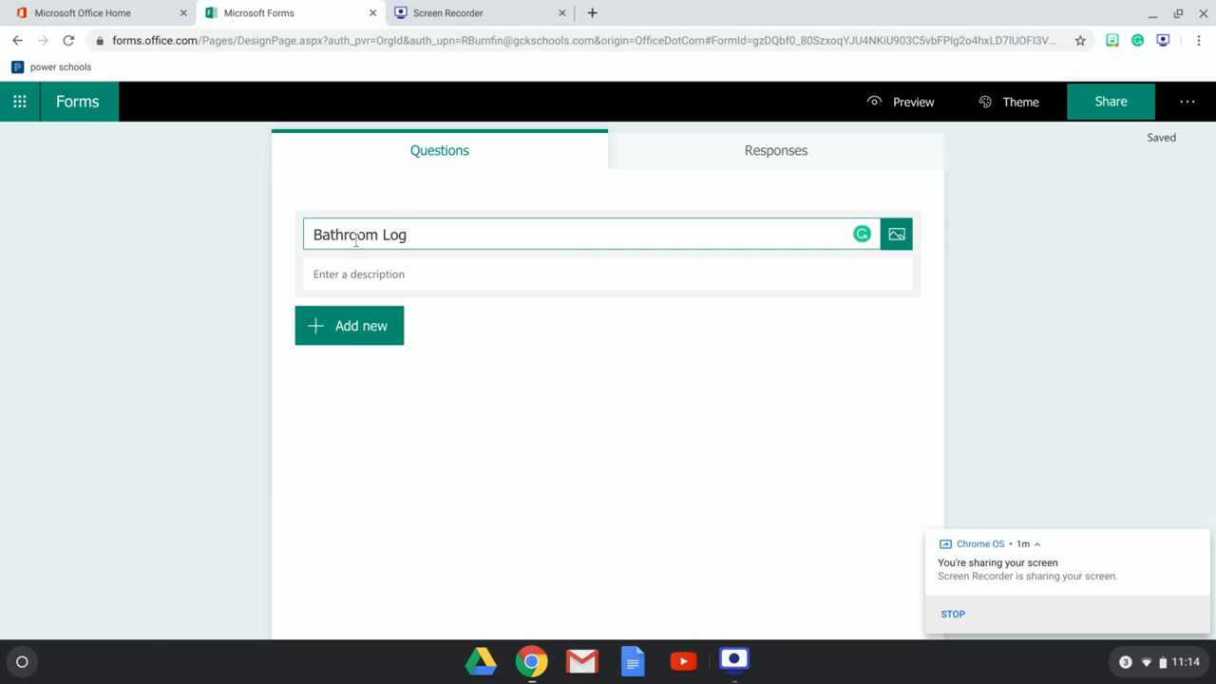
# - Add the form description BSIC Bathroom Monitoring System
pyautogui.click(482, 272)
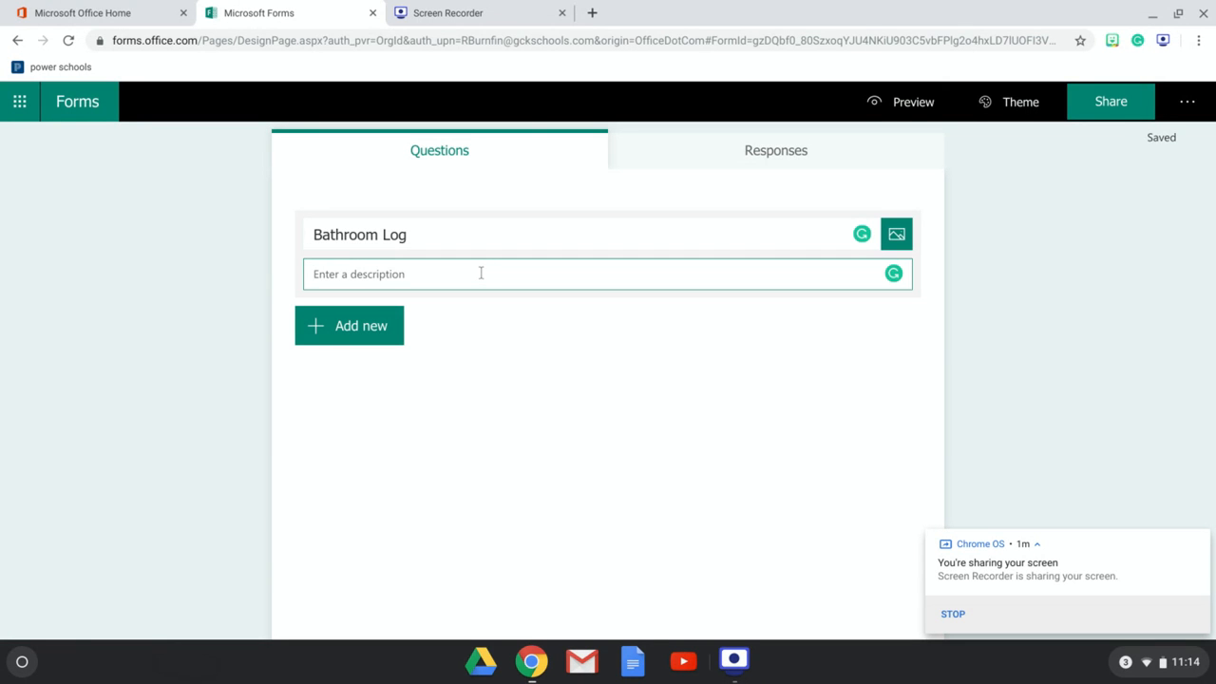
pyautogui.write('BSIC')
pyautogui.write('Ba')
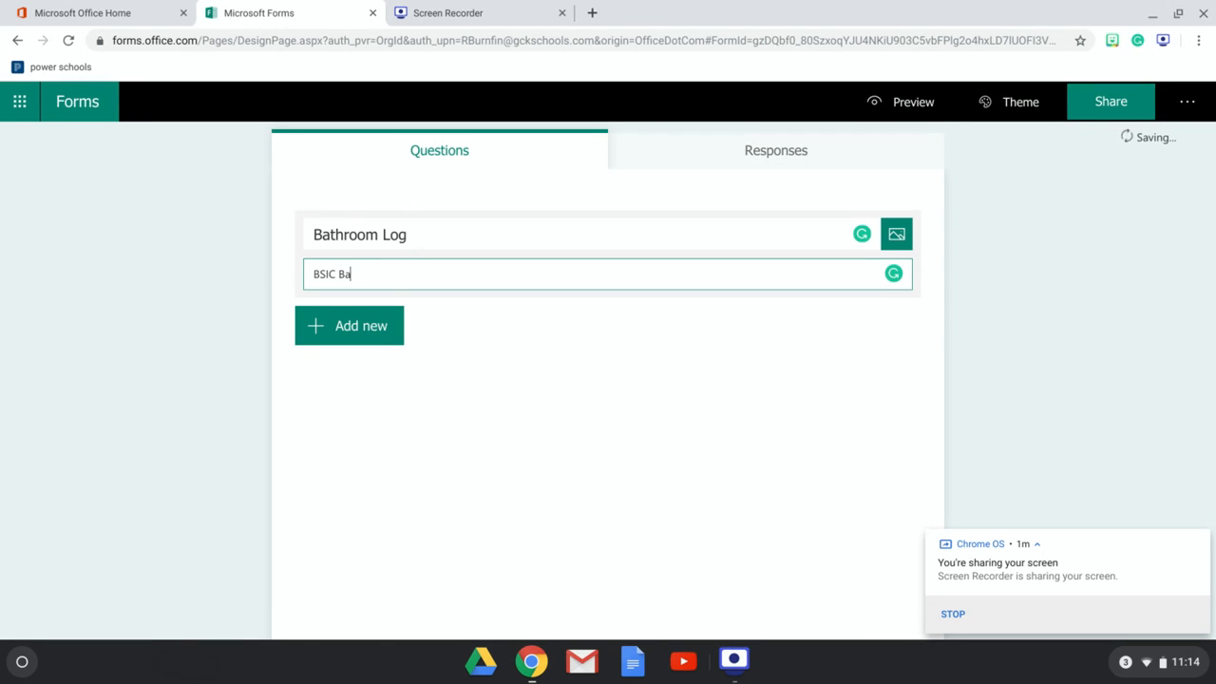
pyautogui.write('throom Monitoring System')
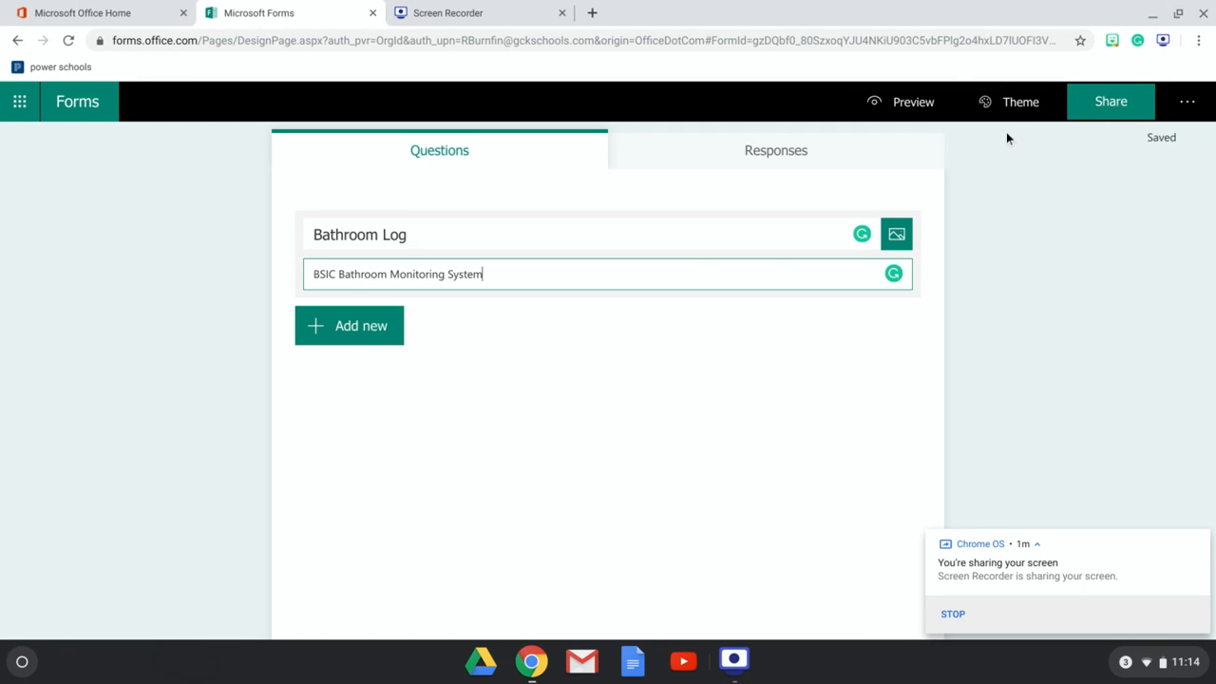
# - Apply the underwater diver picture theme to the form
pyautogui.click(1014, 106)
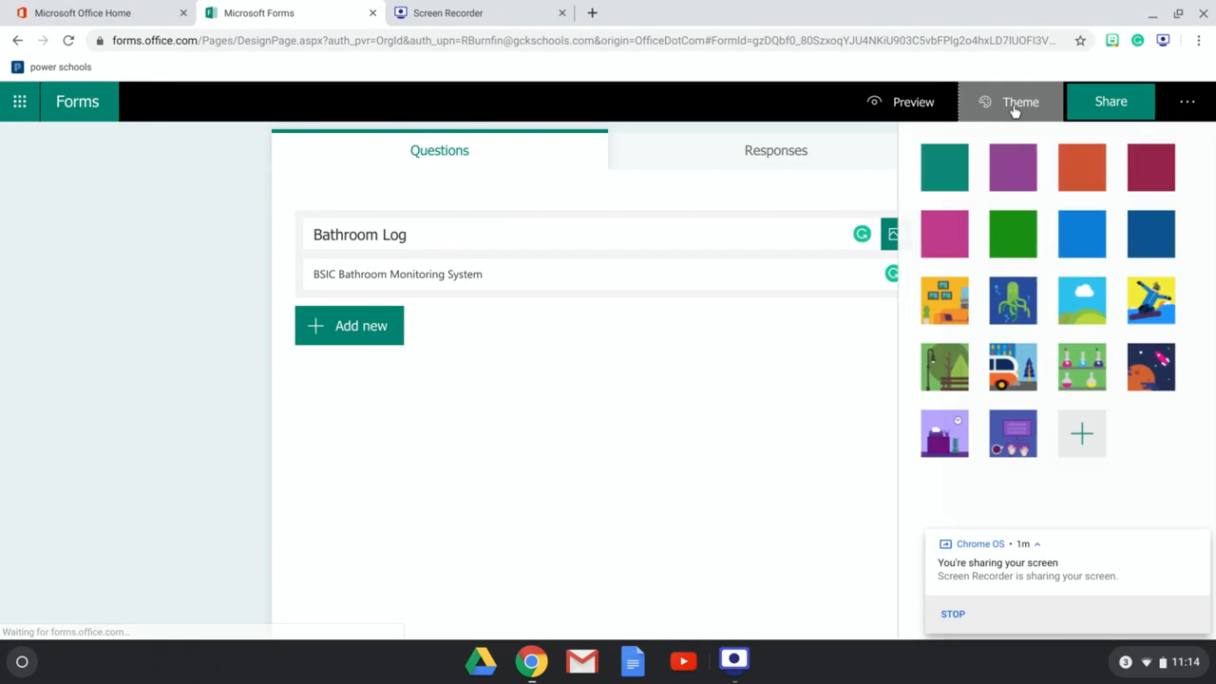
pyautogui.click(1012, 318)
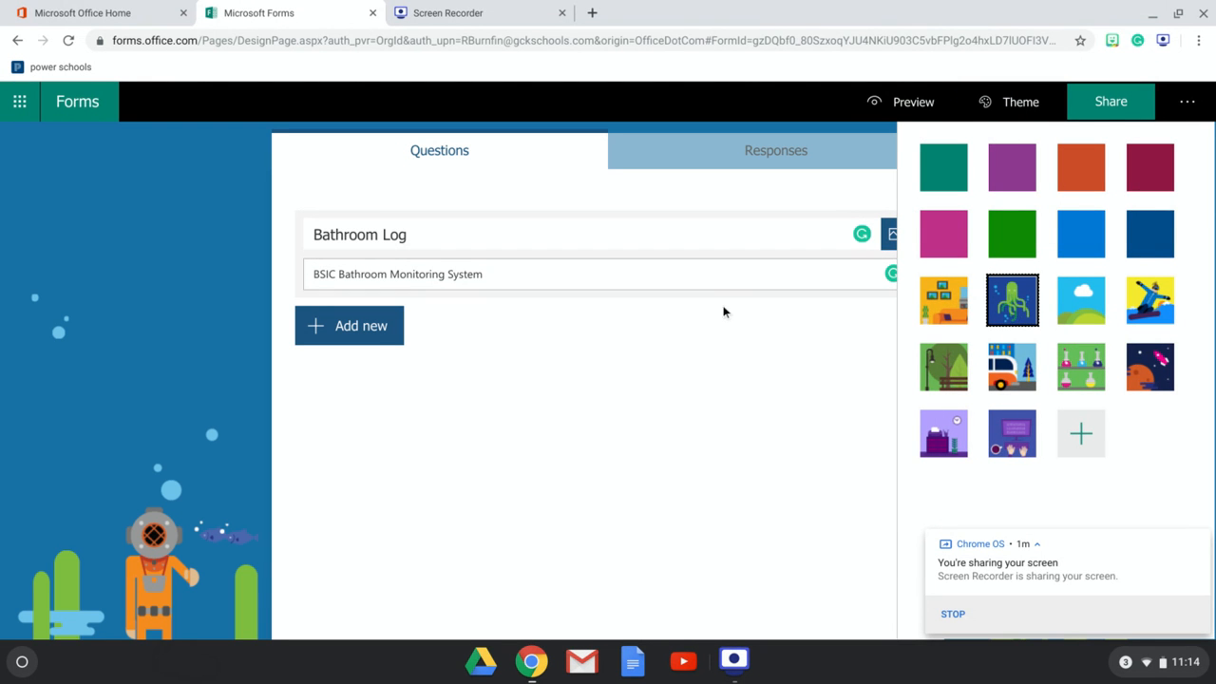
pyautogui.click(759, 344)
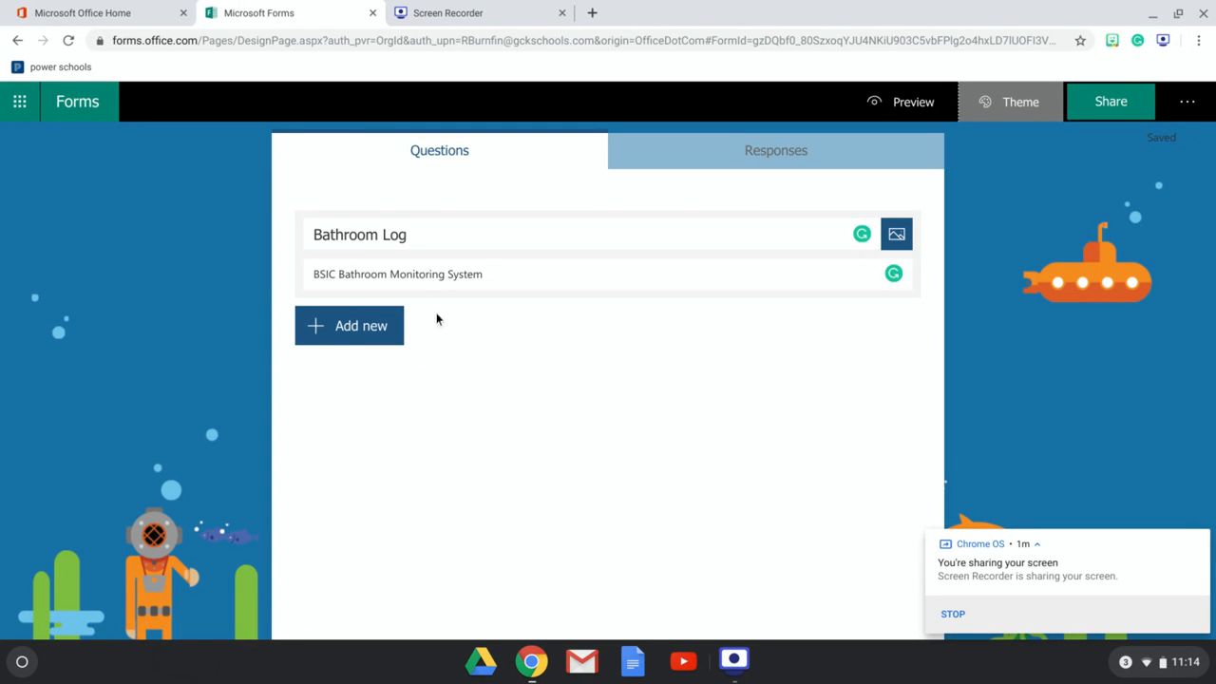
# - Add a Choice question with the text Select Teachers Name Below
pyautogui.click(334, 346)
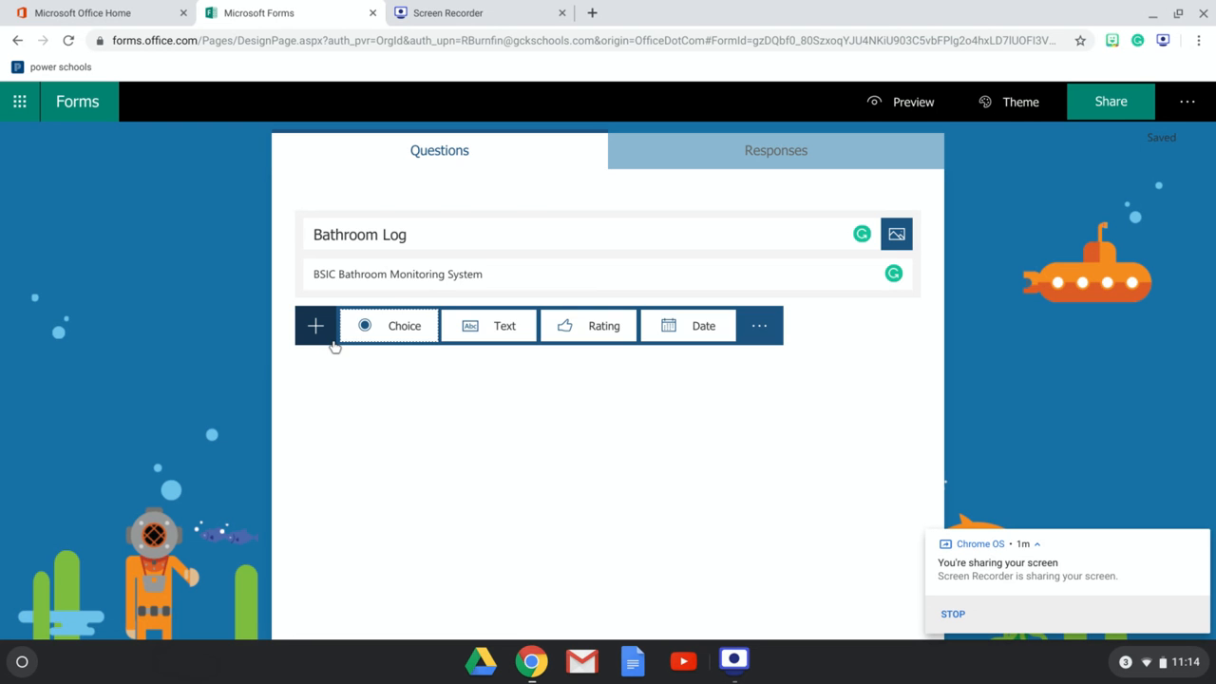
pyautogui.click(388, 342)
pyautogui.doubleClick(391, 344)
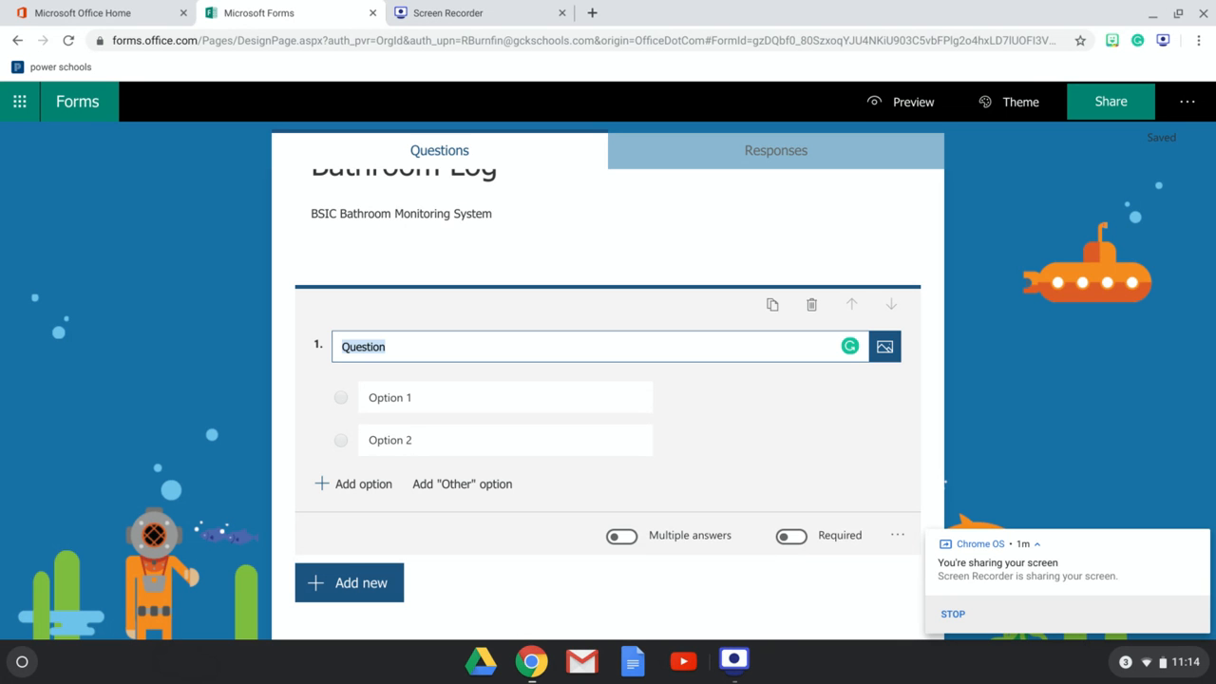
pyautogui.write('Select Teachers')
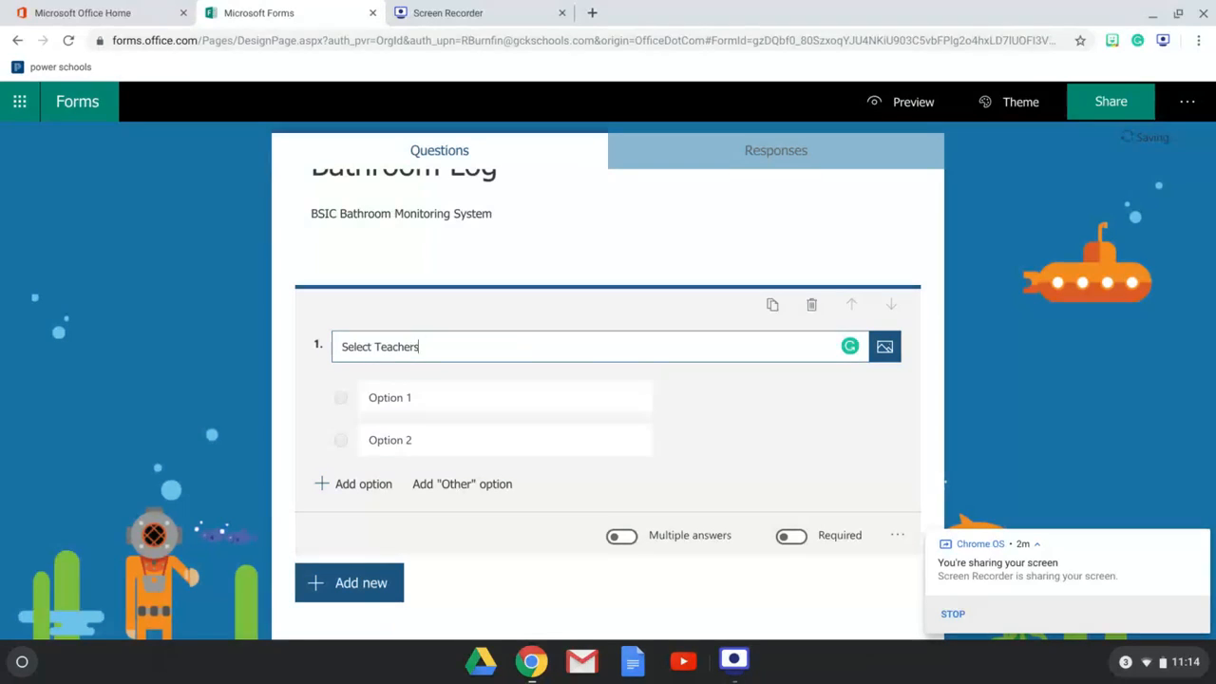
pyautogui.write(' Name B')
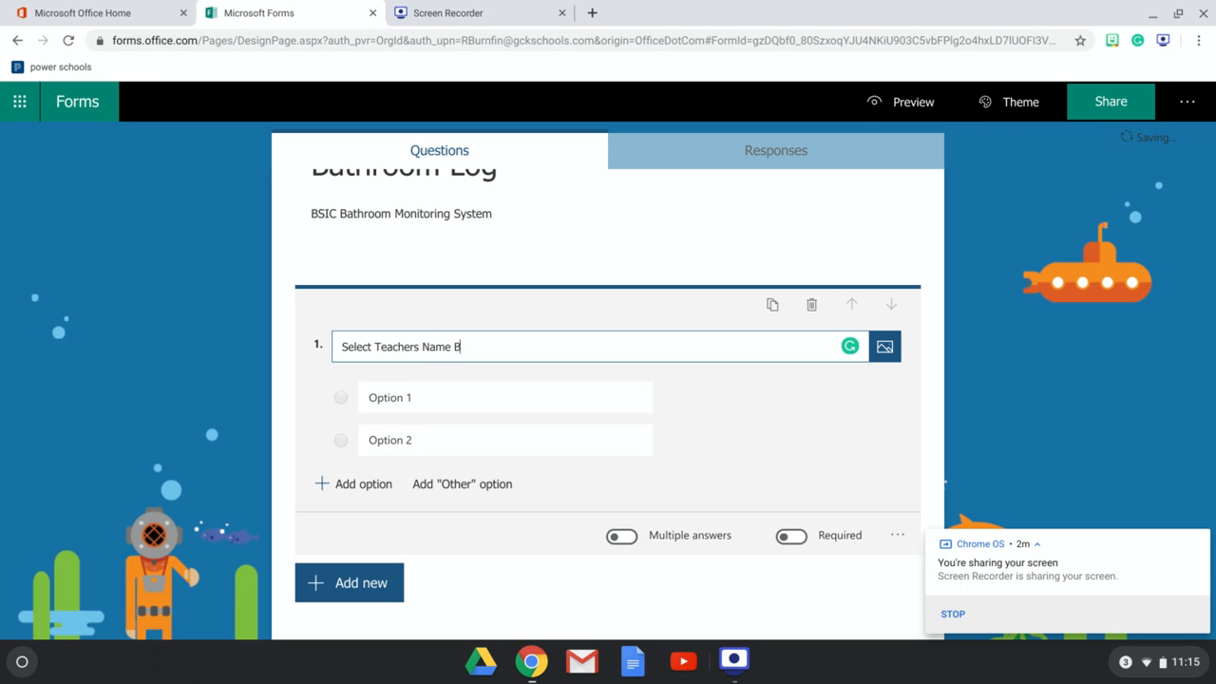
pyautogui.write('elow')
pyautogui.click(368, 402)
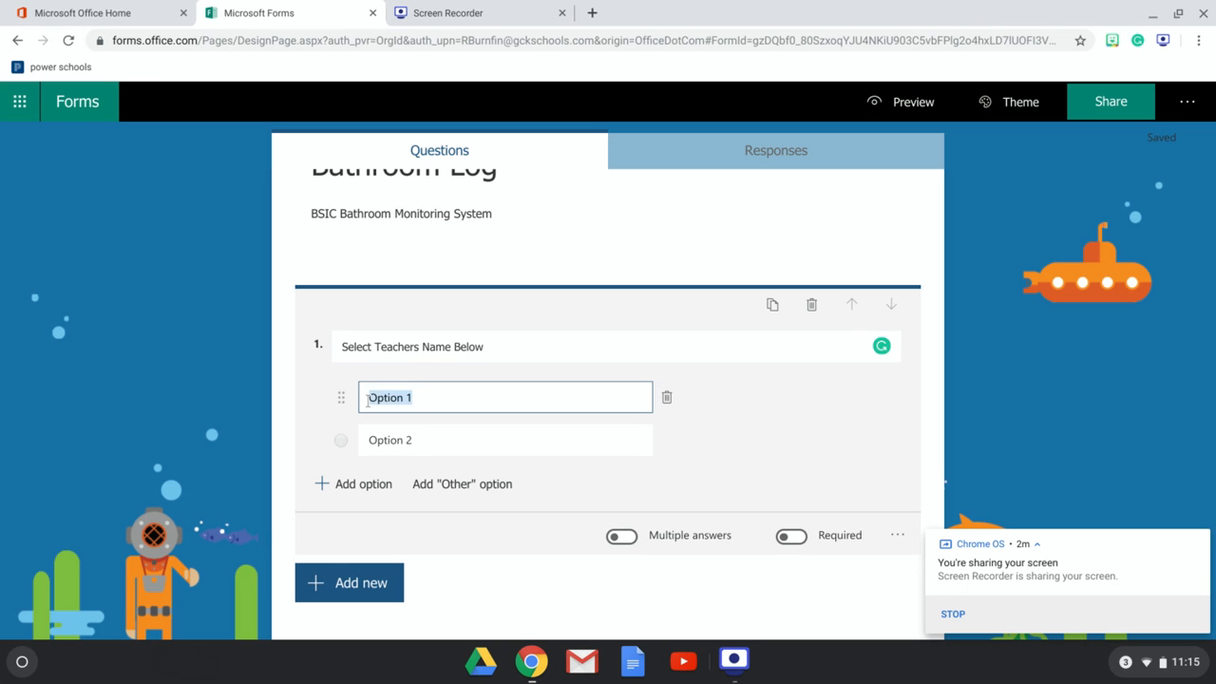
pyautogui.write('Burnfin')
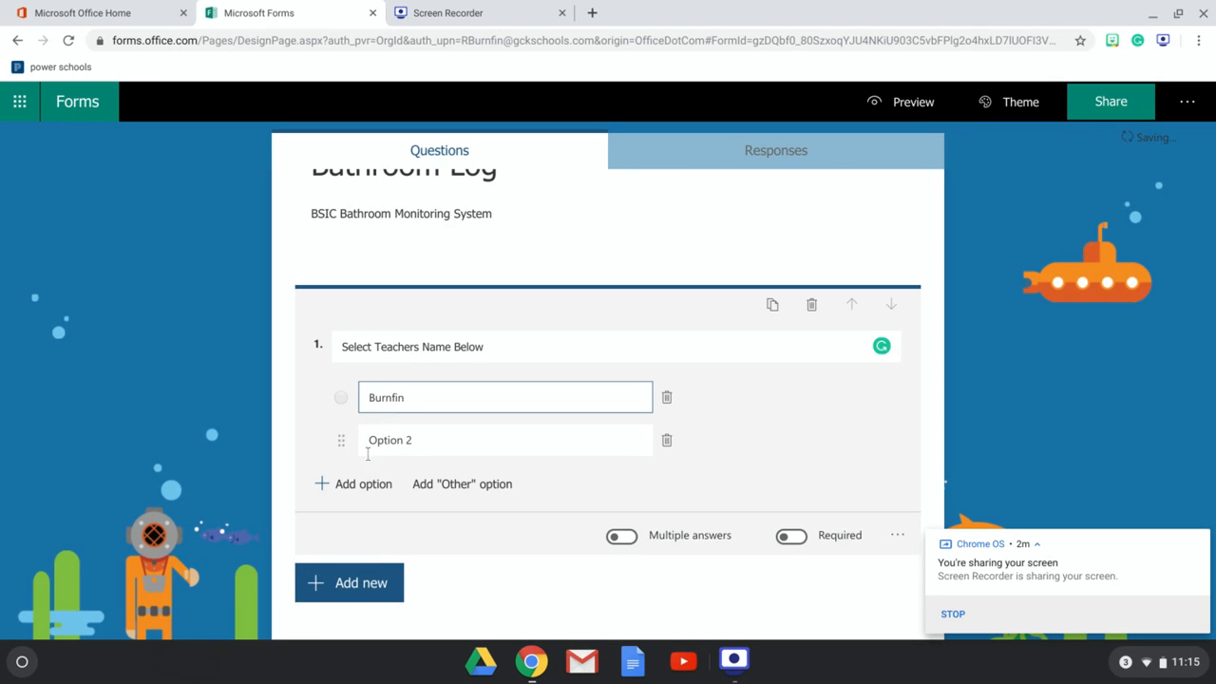
pyautogui.click(409, 441)
pyautogui.write('Graham')
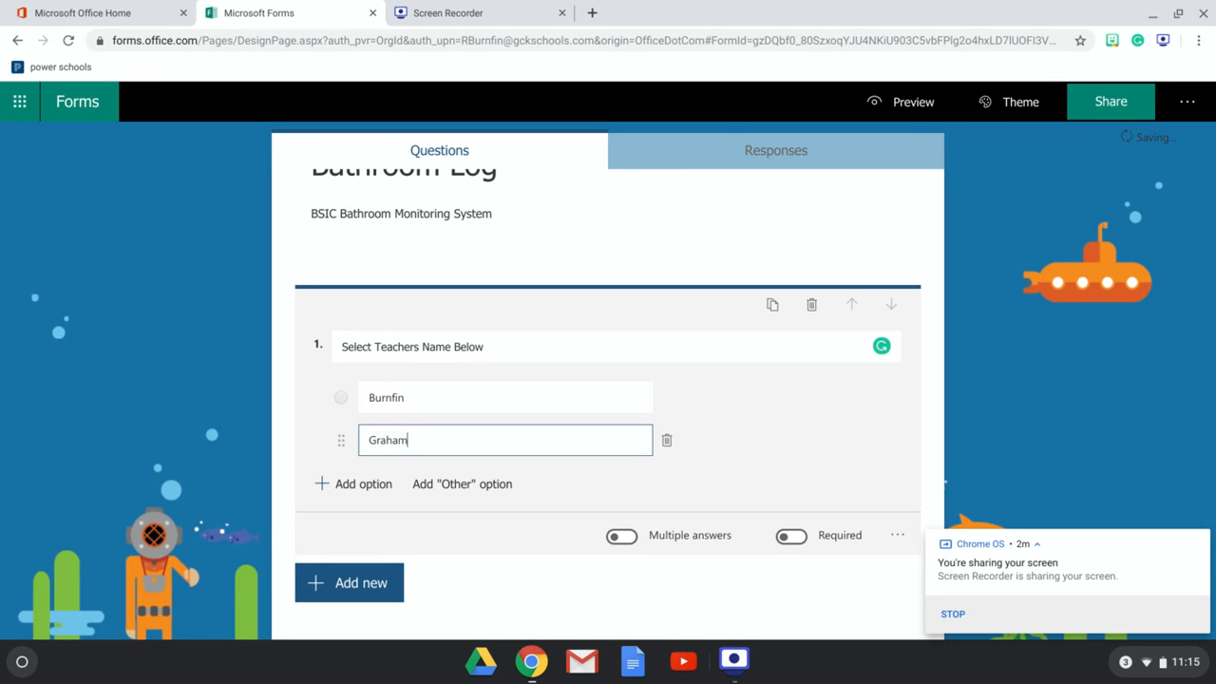
pyautogui.click(389, 485)
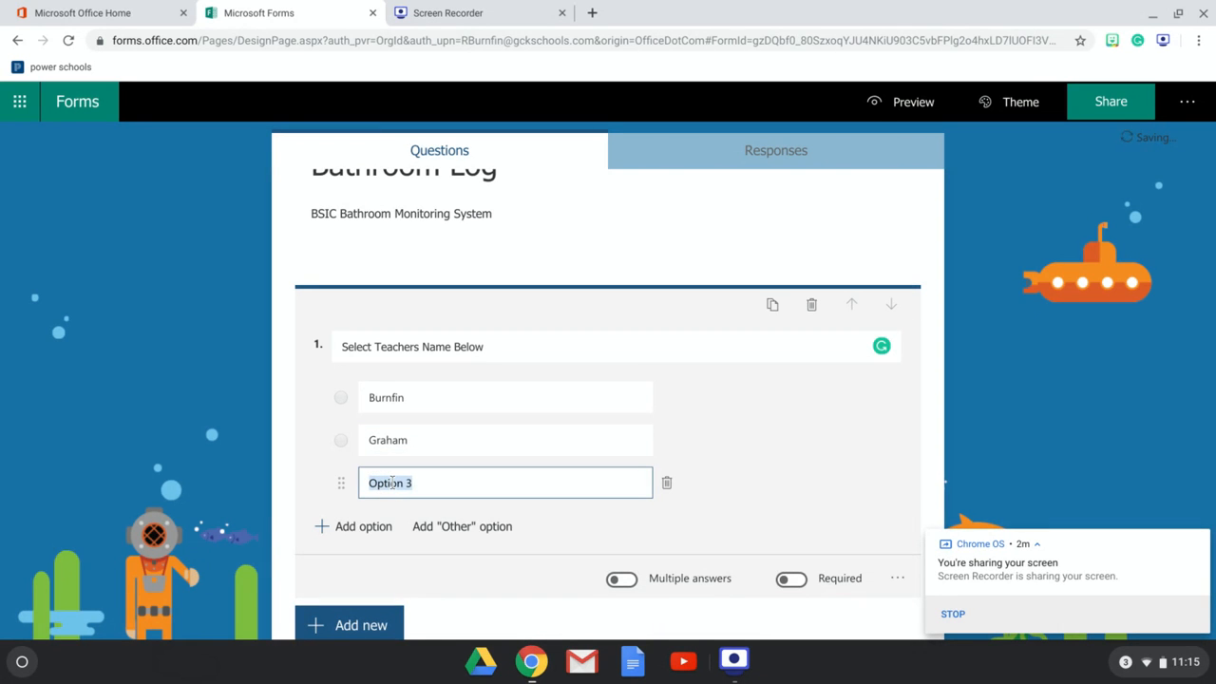
pyautogui.write('Trenkle')
pyautogui.click(372, 526)
pyautogui.write('Watson')
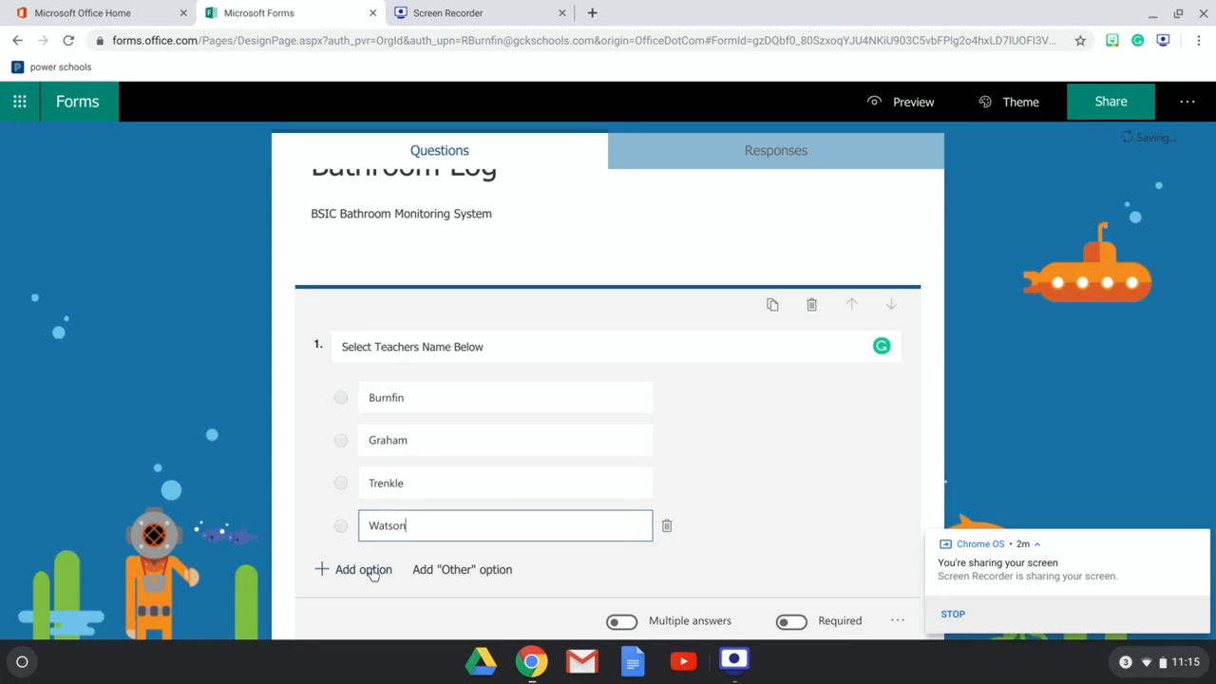
pyautogui.click(372, 573)
pyautogui.write('M.Mo')
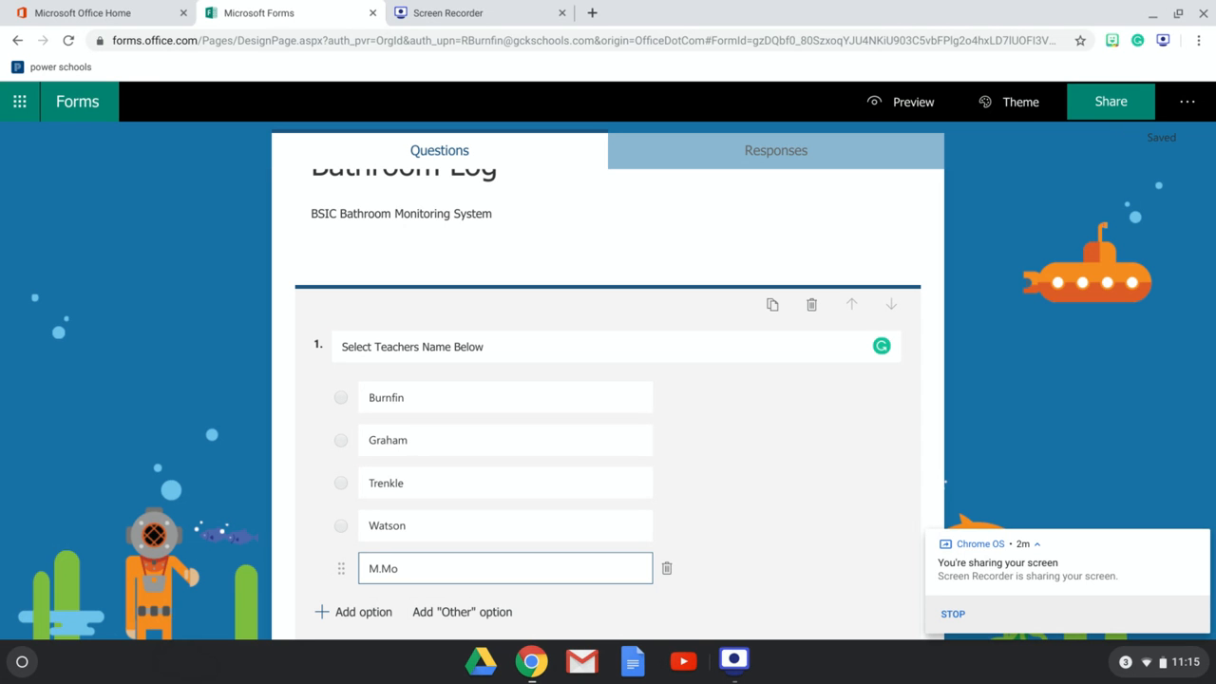
pyautogui.write('ore')
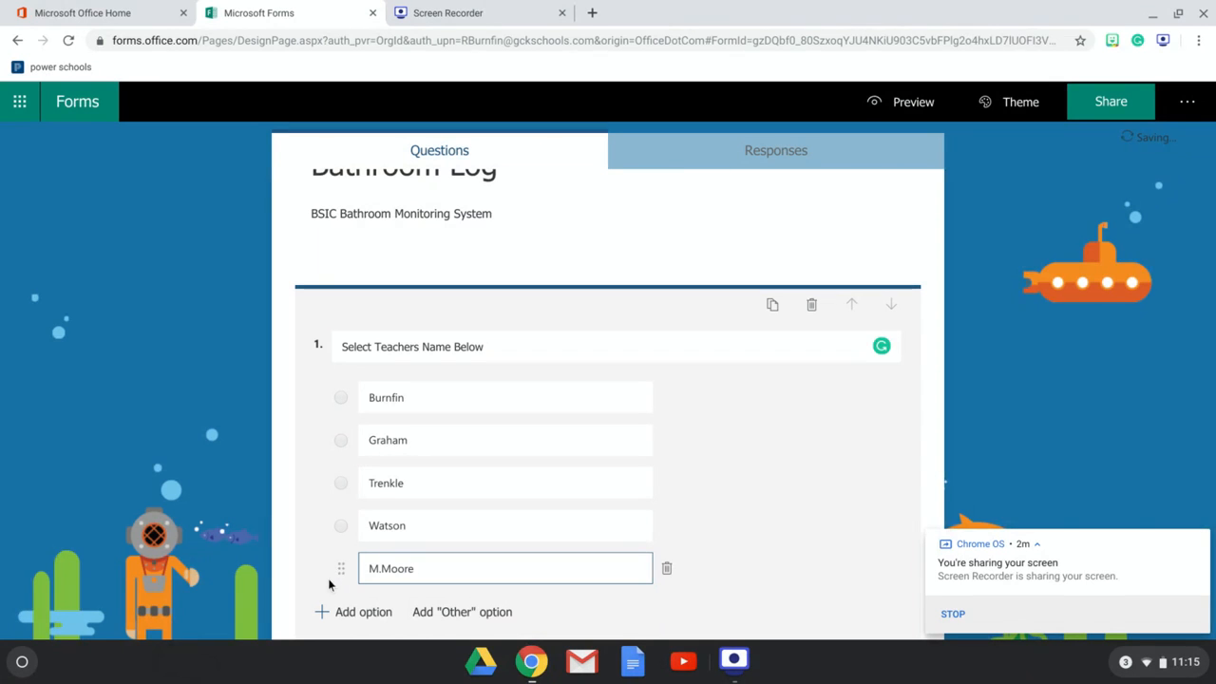
pyautogui.moveTo(340, 573); pyautogui.dragTo(324, 472)
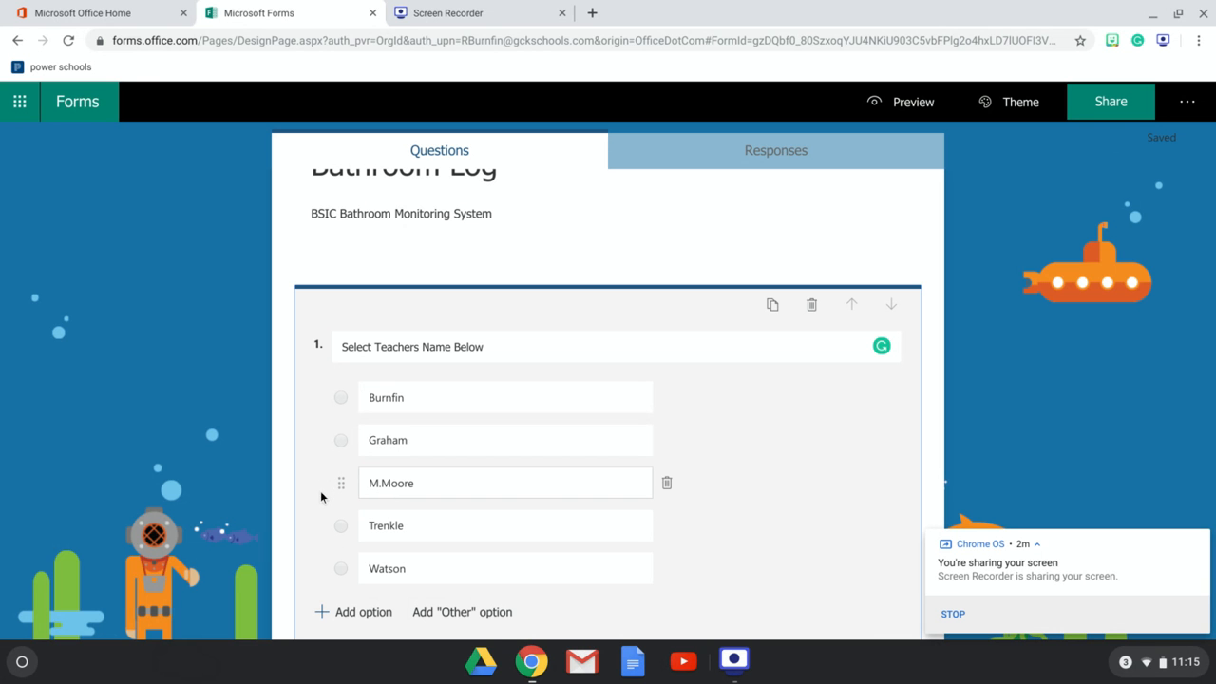
pyautogui.click(558, 514)
# - Make the question required and set its choices to display as a drop-down list
pyautogui.scroll(-1, 558, 513)
pyautogui.scroll(-1, 558, 514)
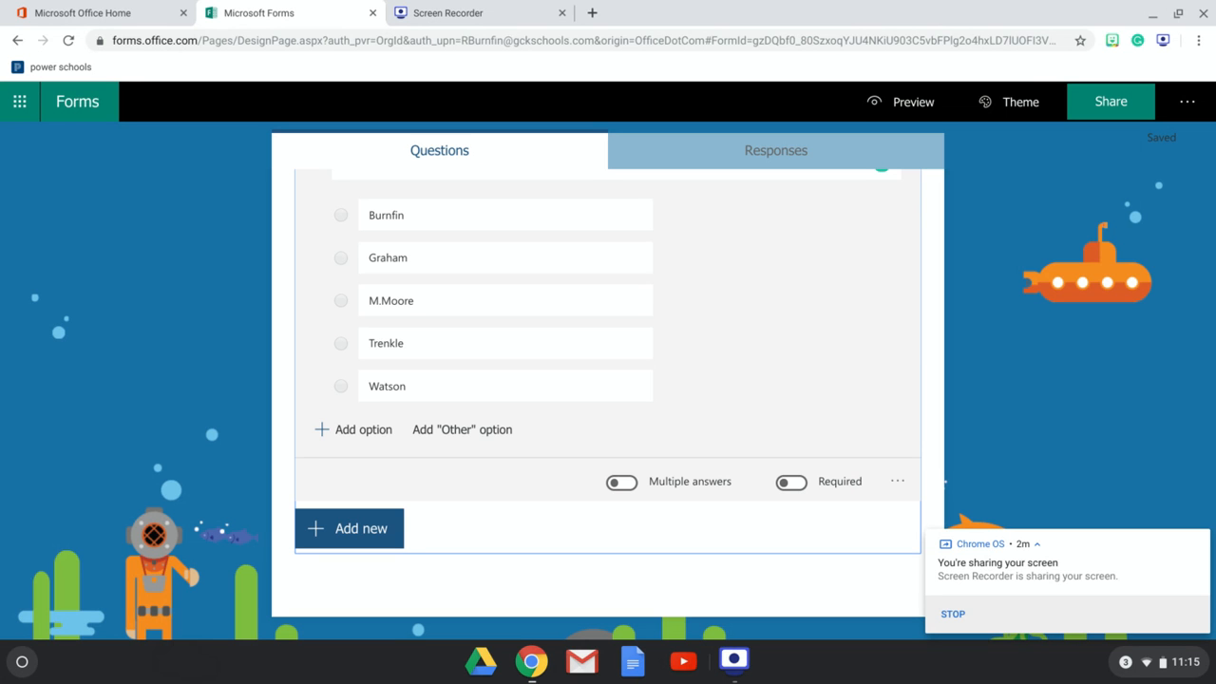
pyautogui.click(784, 488)
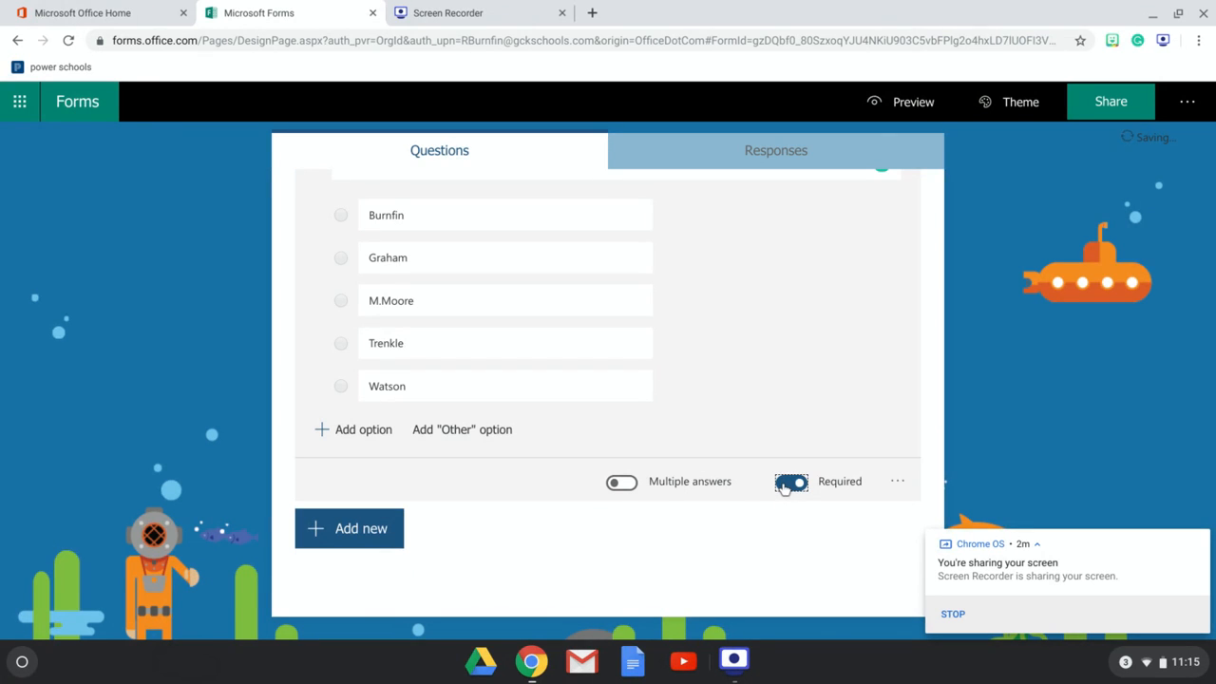
pyautogui.click(897, 481)
pyautogui.click(907, 532)
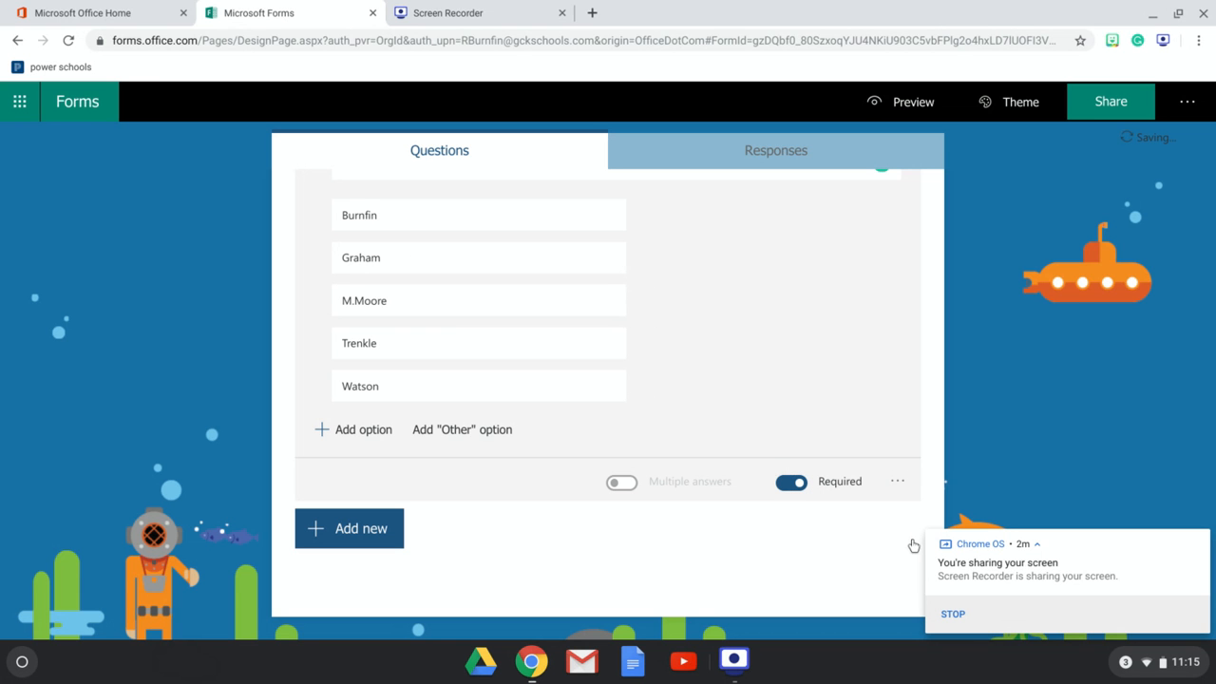
# - Check the Responses page of the form and return to the questions
pyautogui.scroll(2, 513, 429)
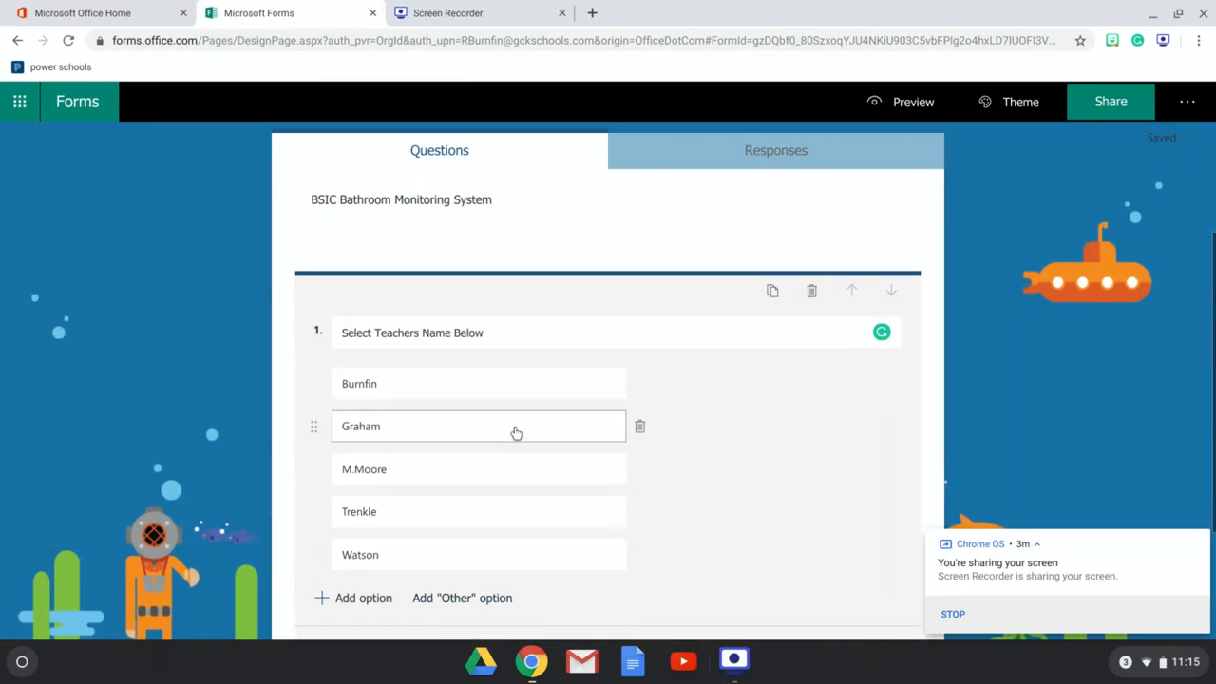
pyautogui.click(719, 154)
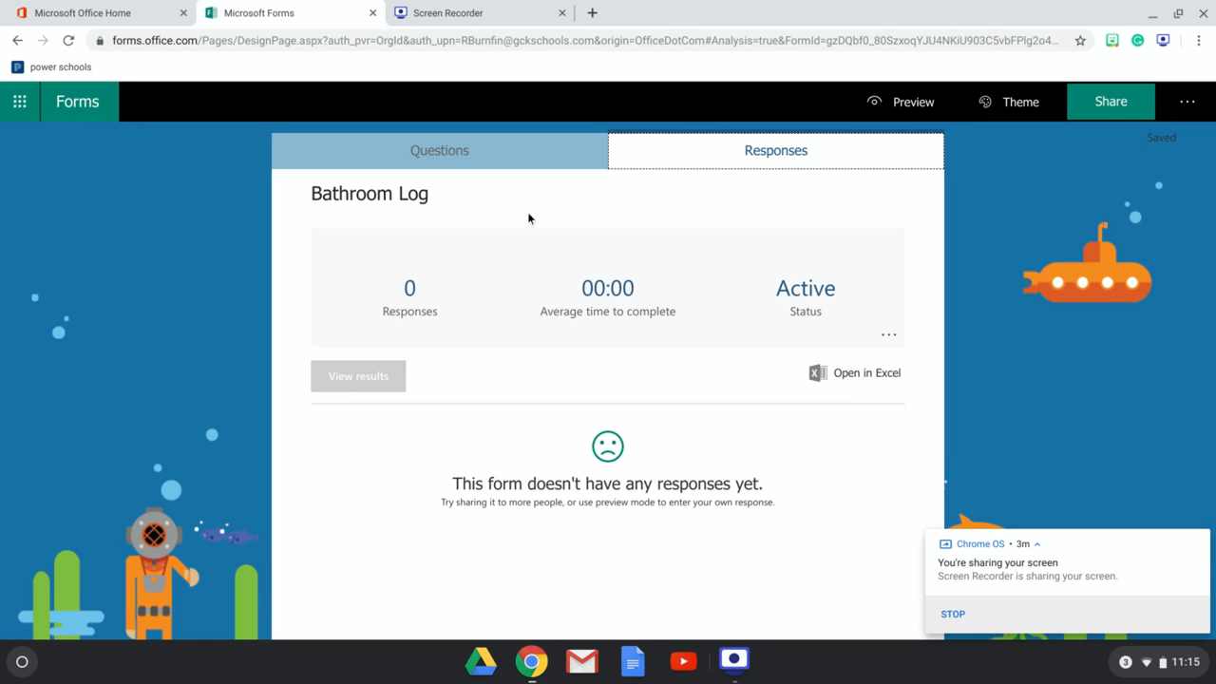
pyautogui.click(536, 155)
# - Preview the form, open the teacher drop-down to check its choices, and go back to editing
pyautogui.click(956, 102)
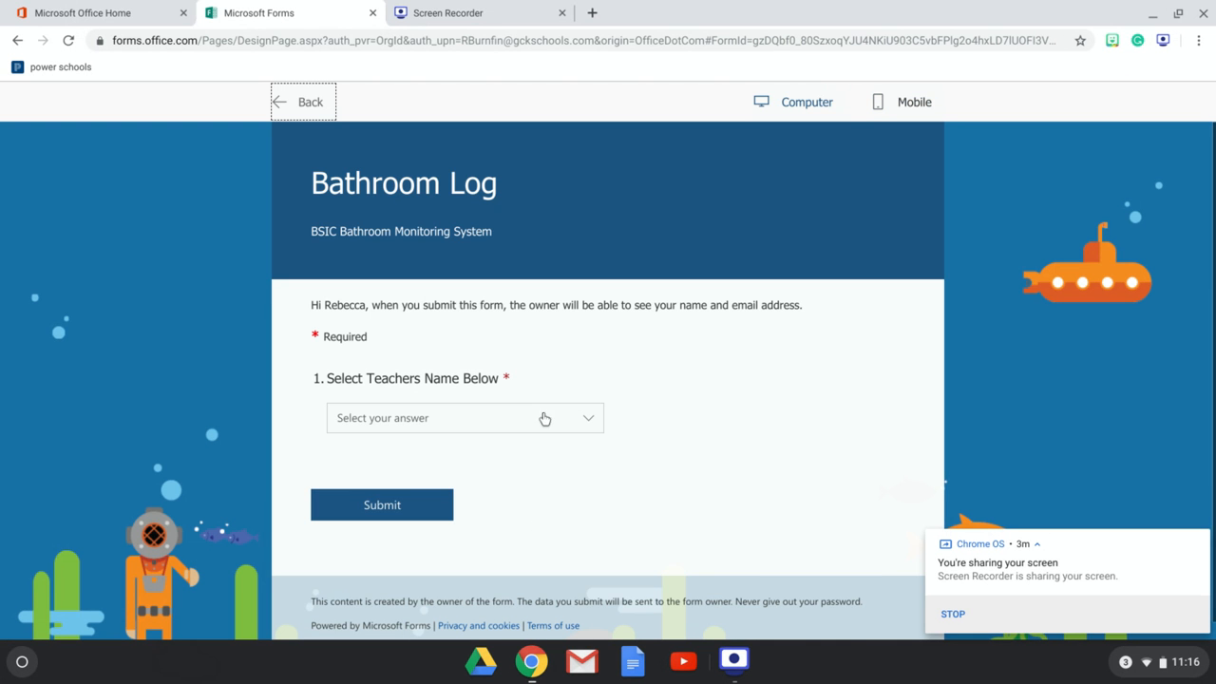
pyautogui.click(583, 426)
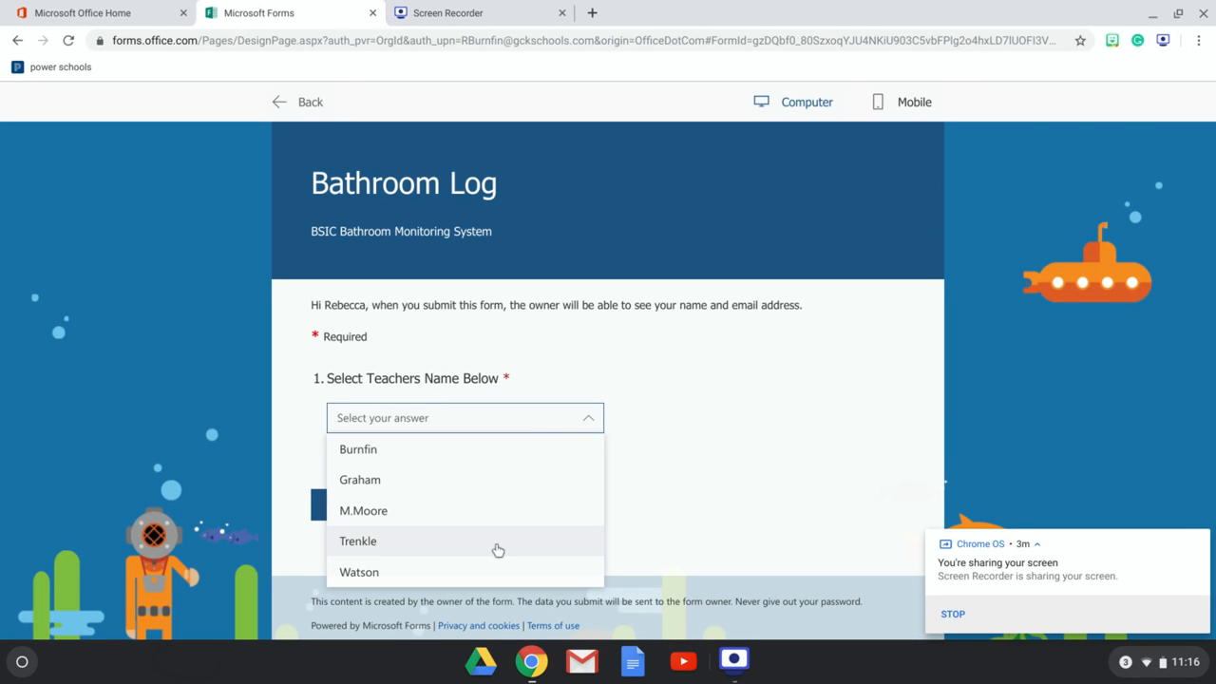
pyautogui.click(523, 319)
pyautogui.click(314, 106)
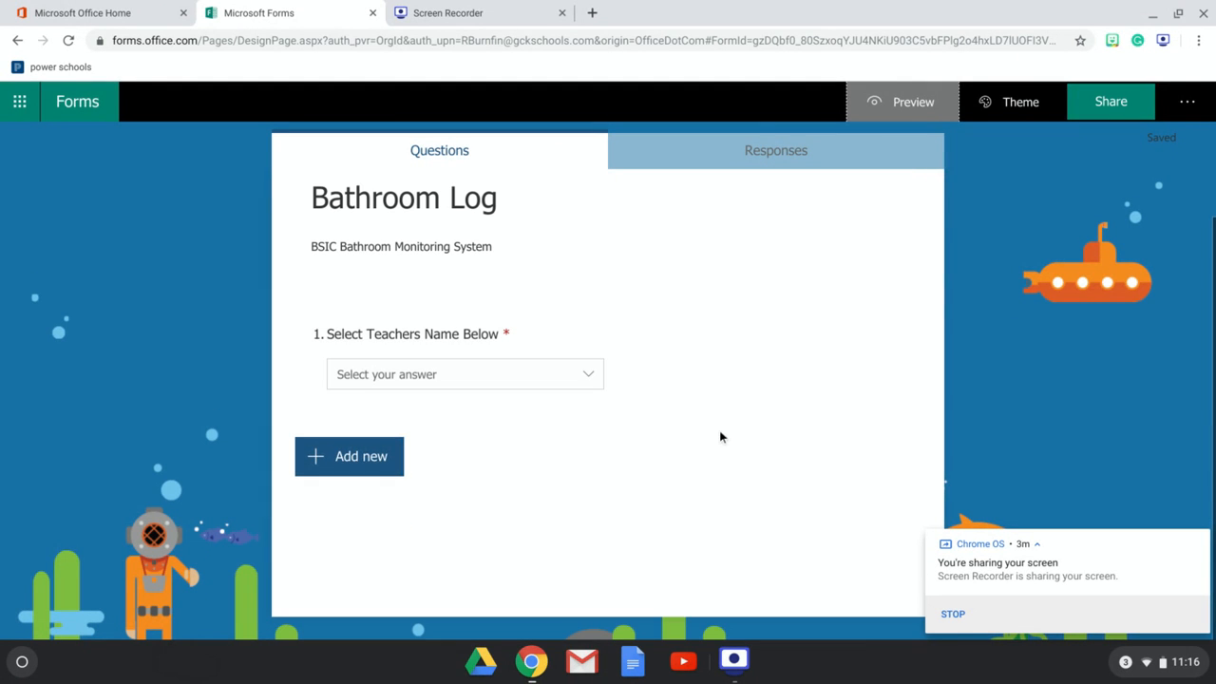
# - Add a new choice question titled "Checking in/out"
pyautogui.click(339, 465)
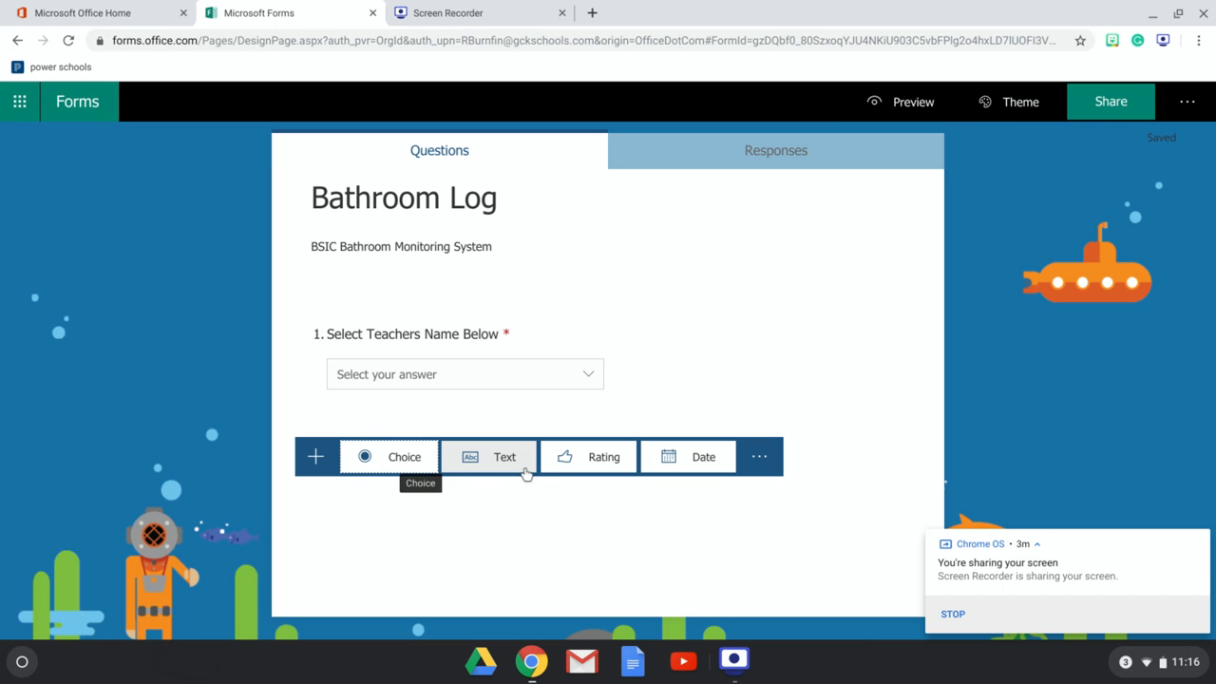
pyautogui.click(380, 462)
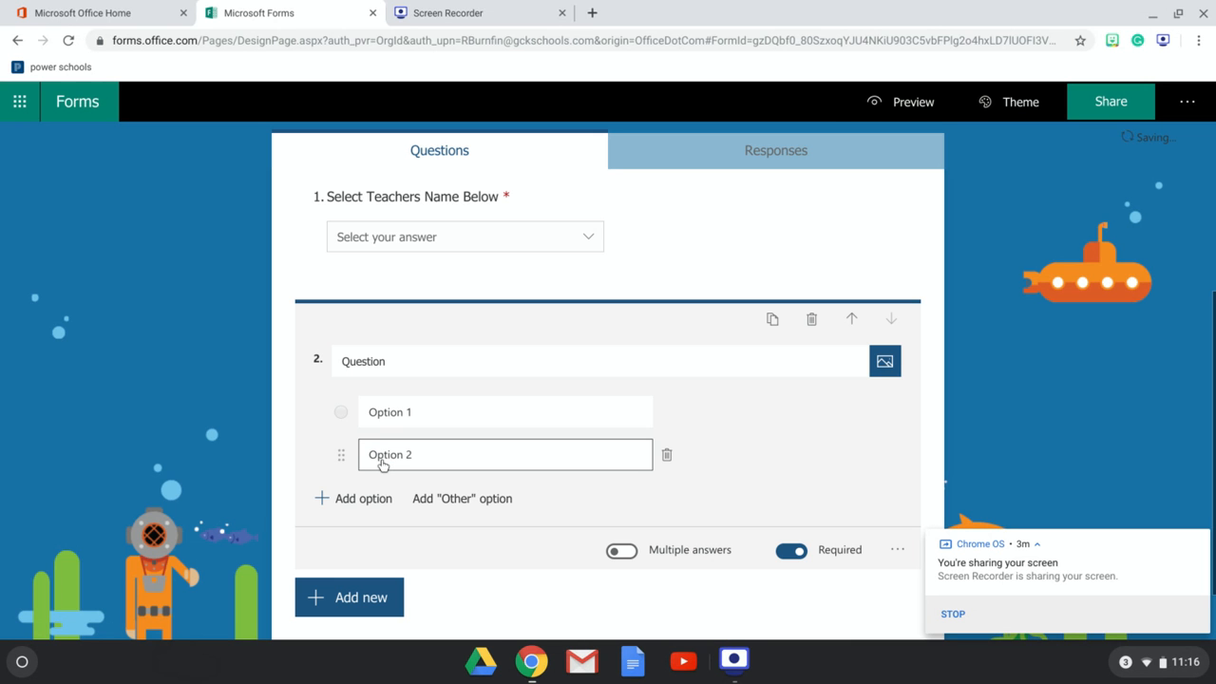
pyautogui.click(402, 375)
pyautogui.write('Chec')
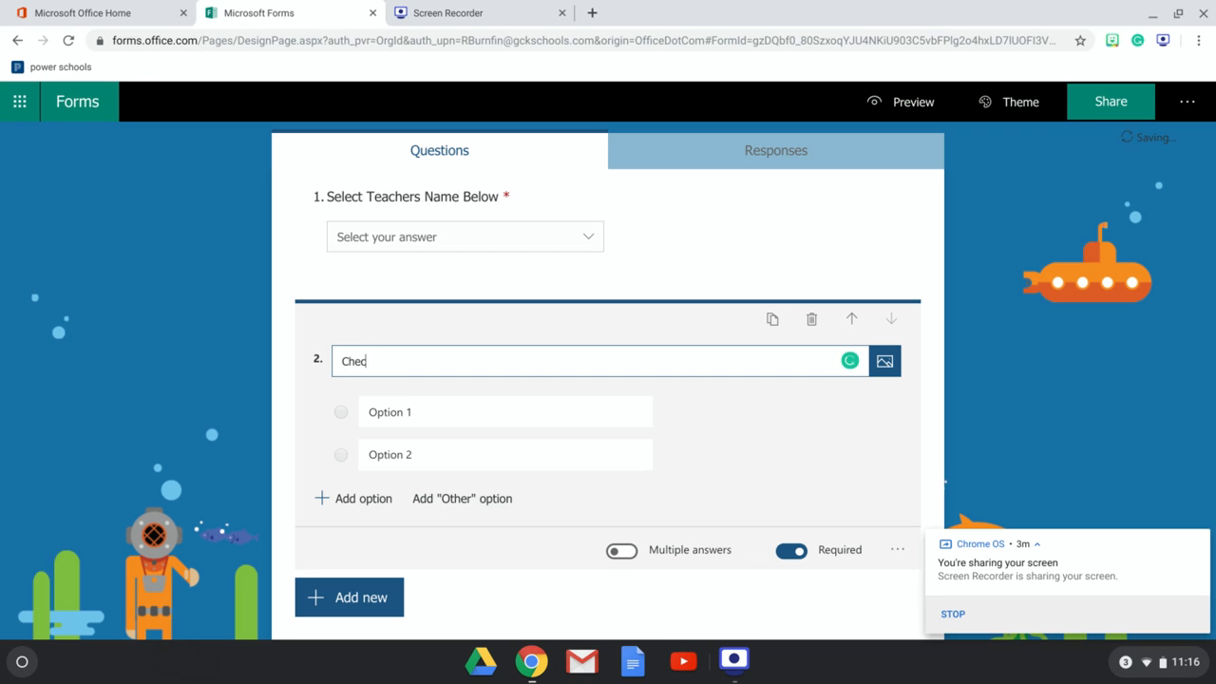
pyautogui.write('king in/out')
# - Set the question's two options to Checking-Out and Checking-In
pyautogui.click(415, 404)
pyautogui.write('Ch')
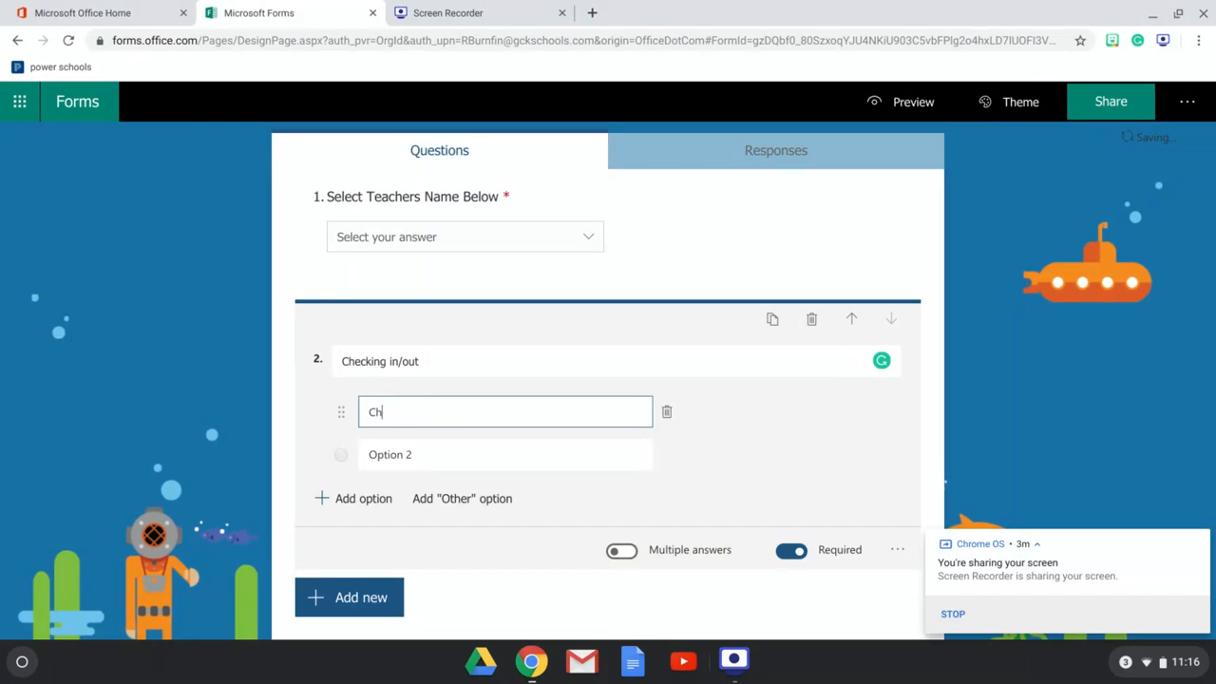
pyautogui.write('ecking/')
pyautogui.write('Out')
pyautogui.click(415, 477)
pyautogui.click(415, 456)
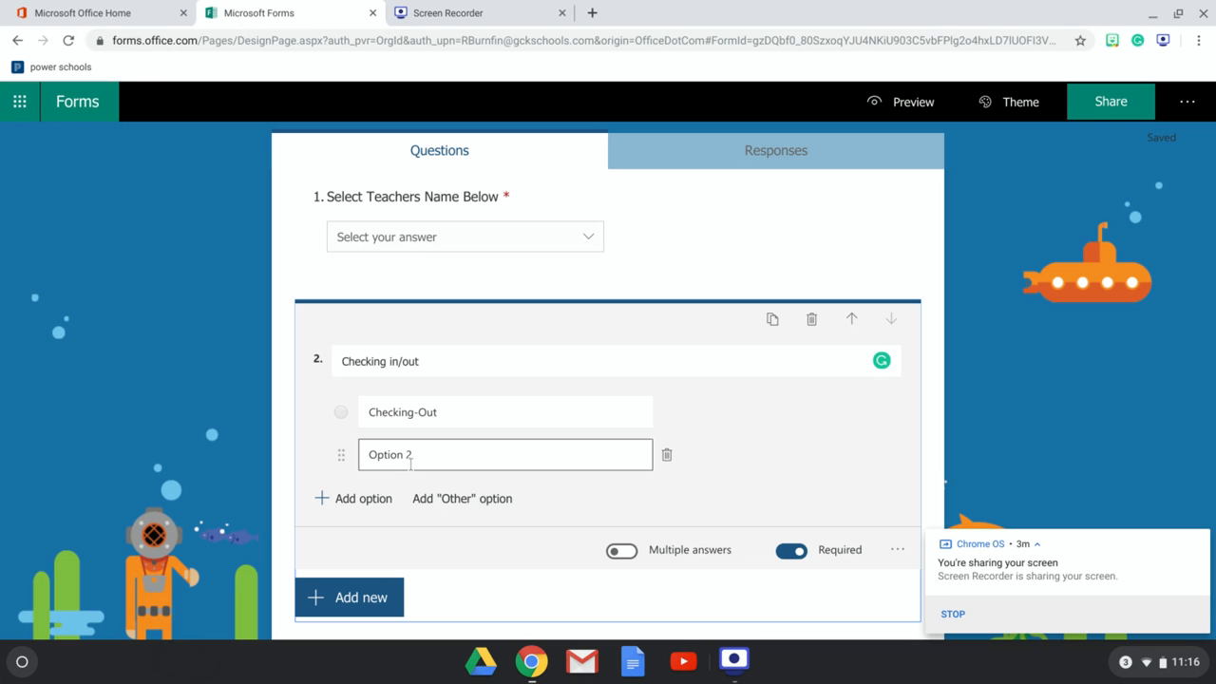
pyautogui.hotkey('ctrl', 'a')
pyautogui.write('Checking-In')
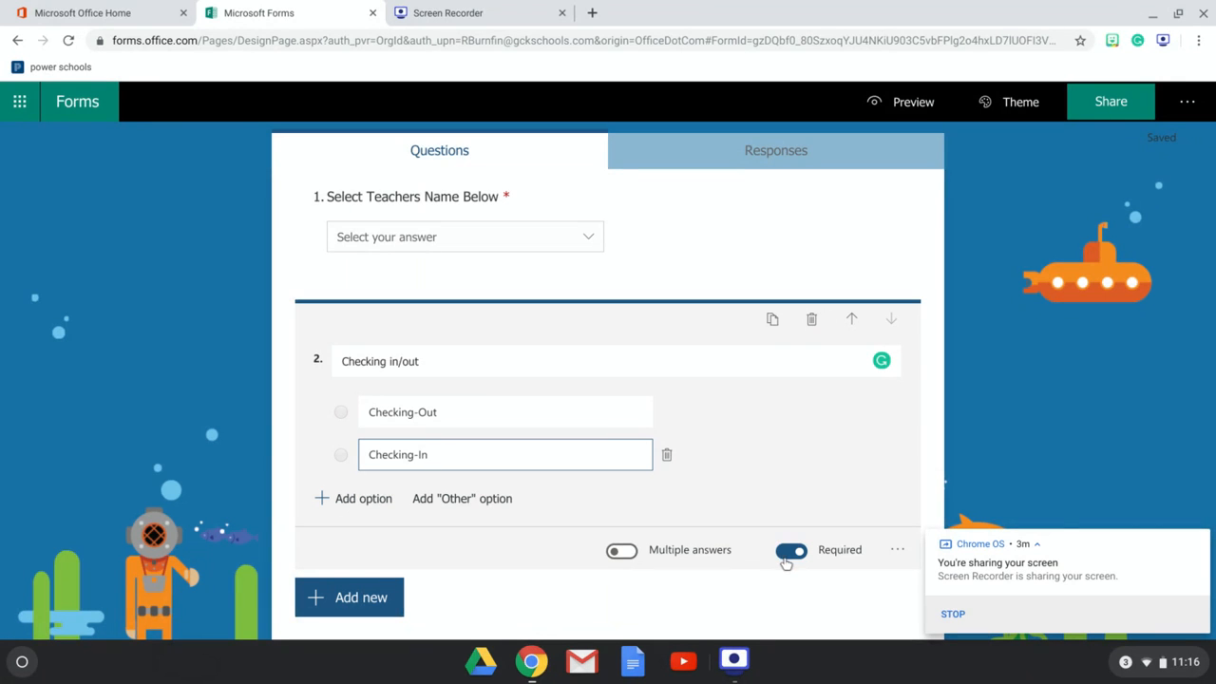
# - Preview the form, try selecting each check-in/out option, and go back to editing
pyautogui.scroll(-2, 784, 560)
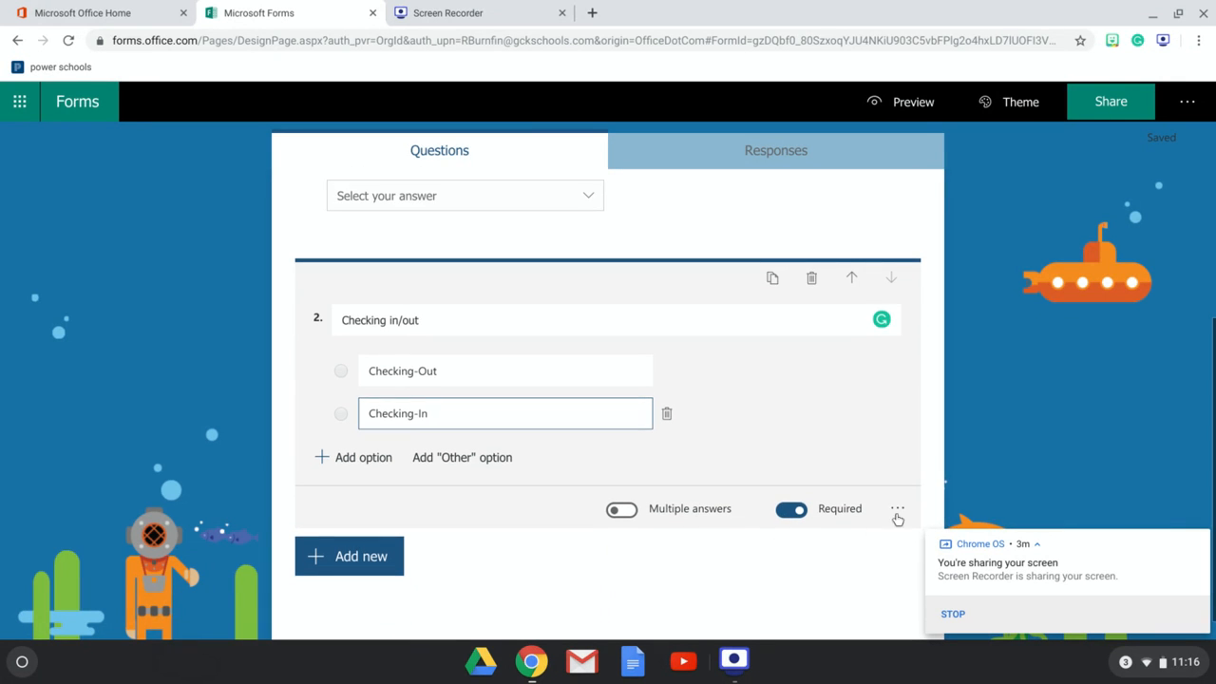
pyautogui.click(919, 100)
pyautogui.click(333, 531)
pyautogui.click(334, 564)
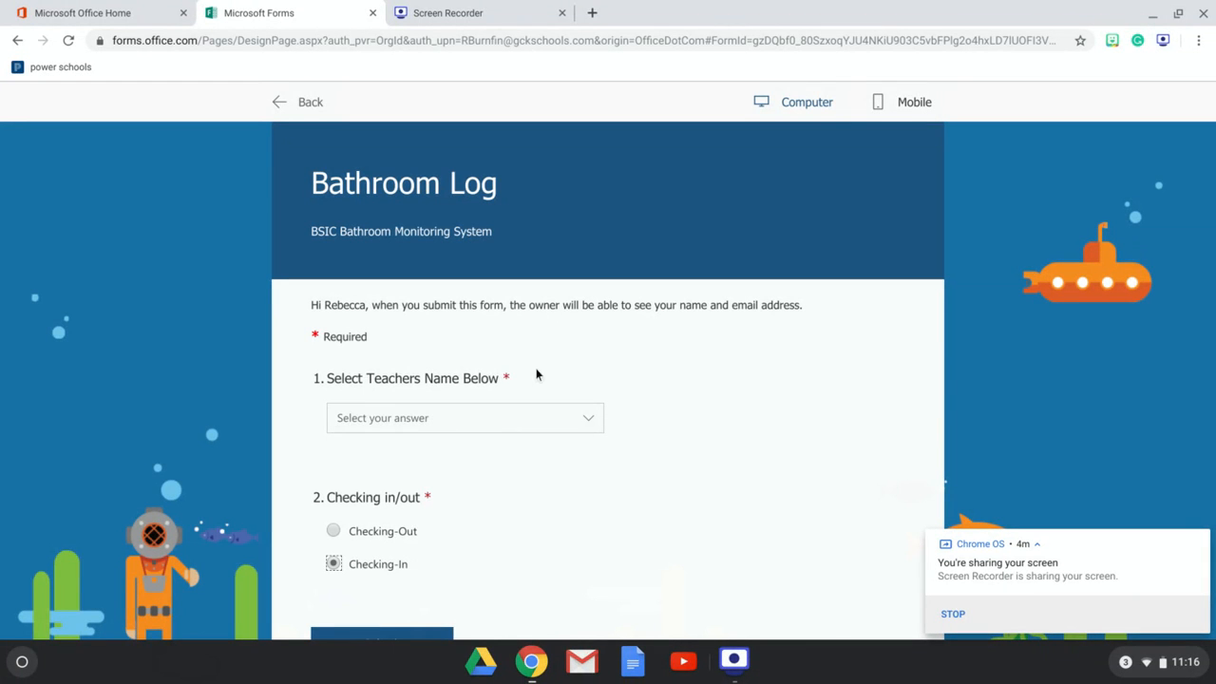
pyautogui.click(324, 106)
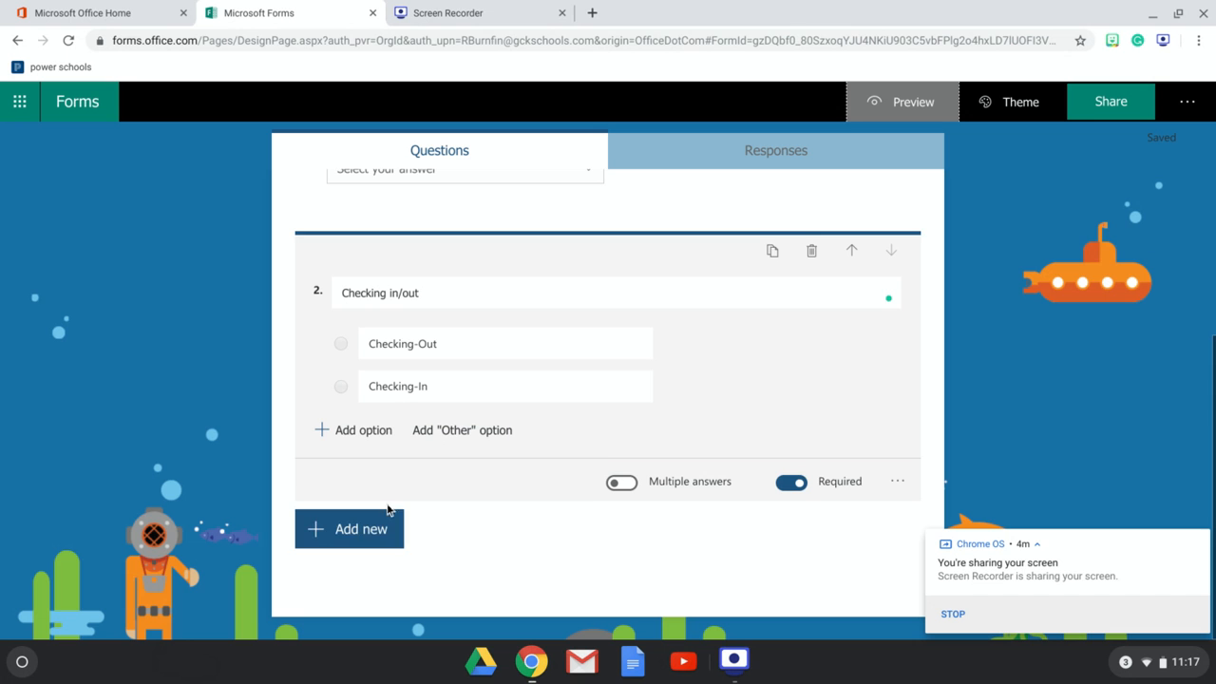
# - Add a text question titled "Type your name (ex: John Doe)"
pyautogui.click(382, 525)
pyautogui.click(486, 538)
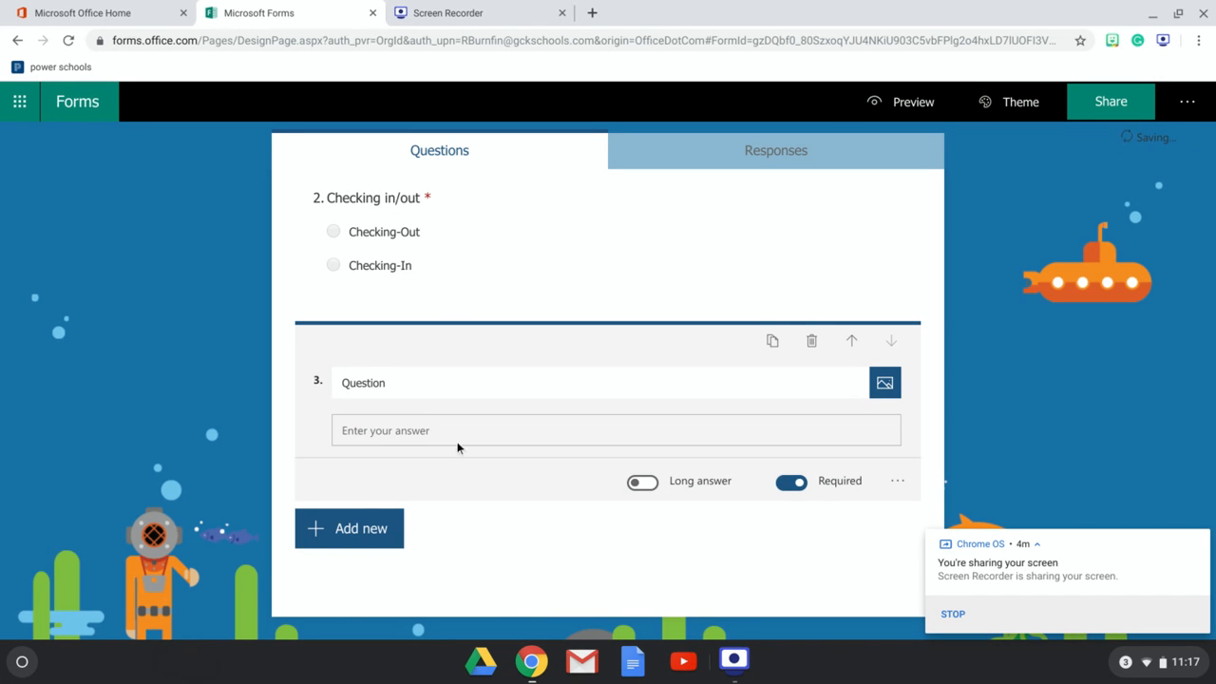
pyautogui.doubleClick(415, 385)
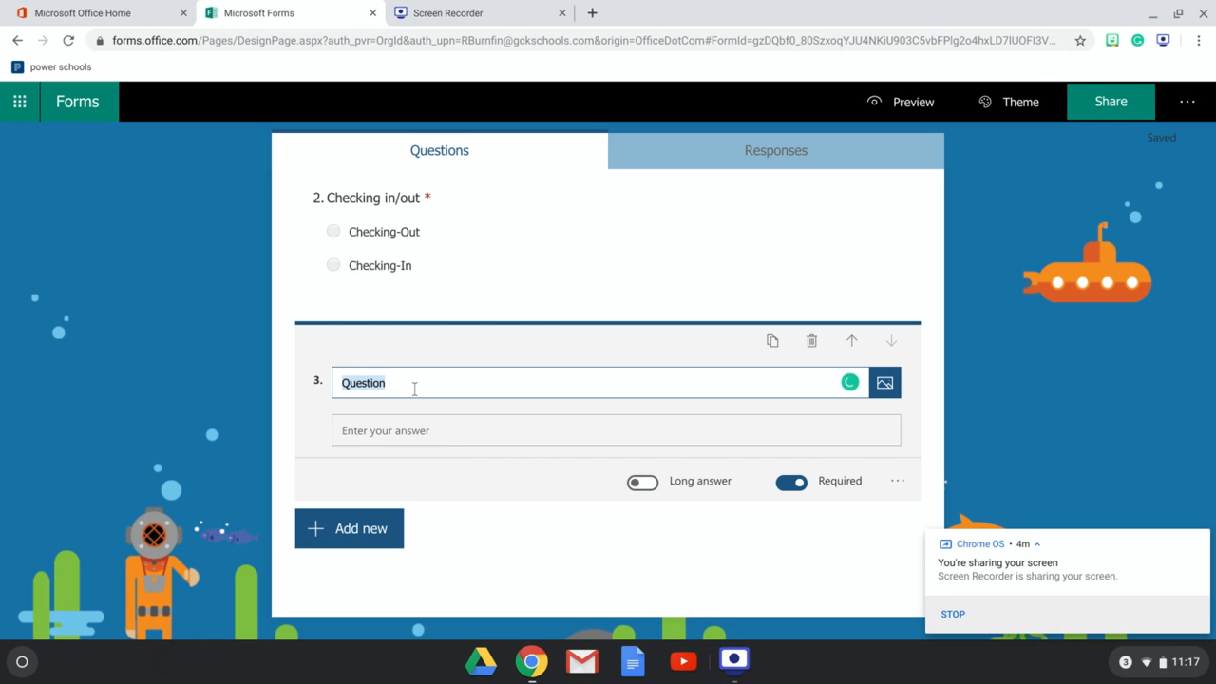
pyautogui.write('Ty')
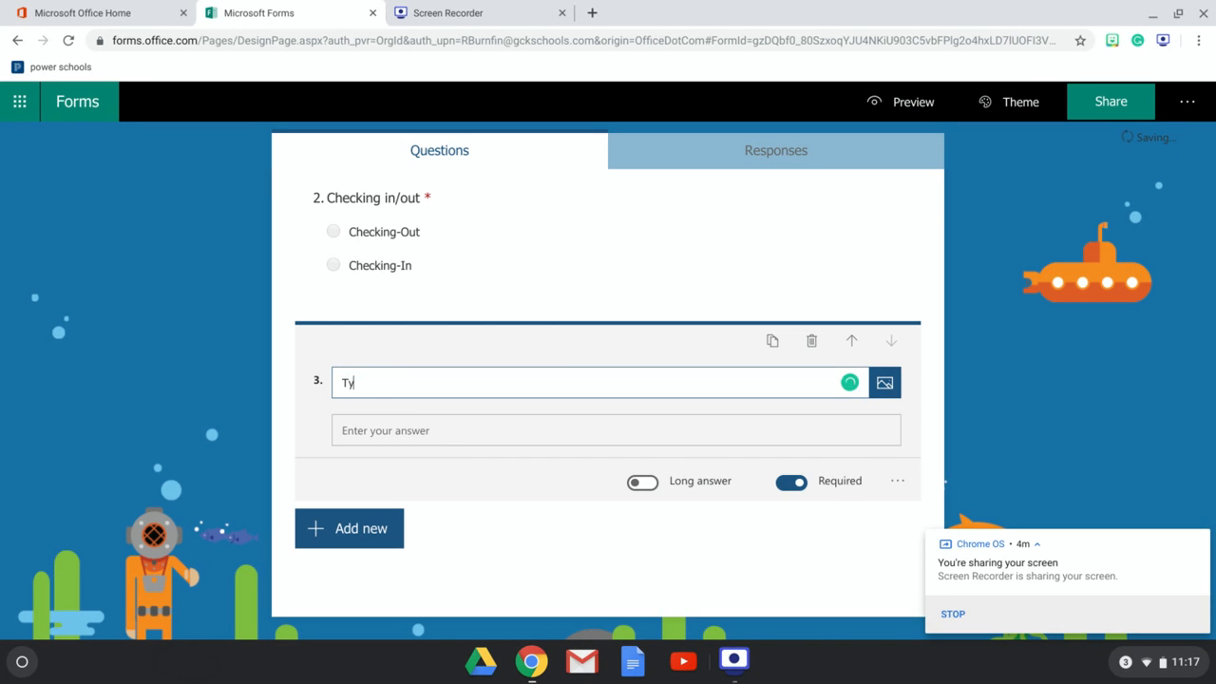
pyautogui.write('pe your name (ex: John Doe)')
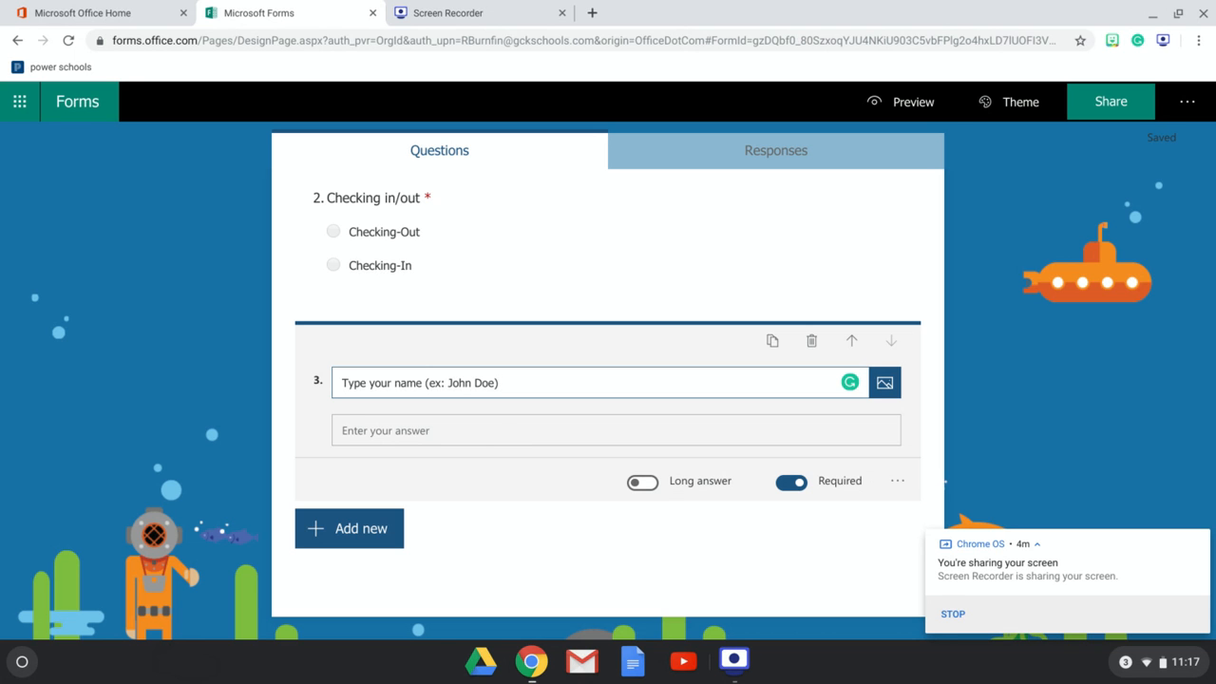
# - Preview the form and submit a test response choosing Graham and Checking-Out and entering the respondent's full name
pyautogui.click(912, 102)
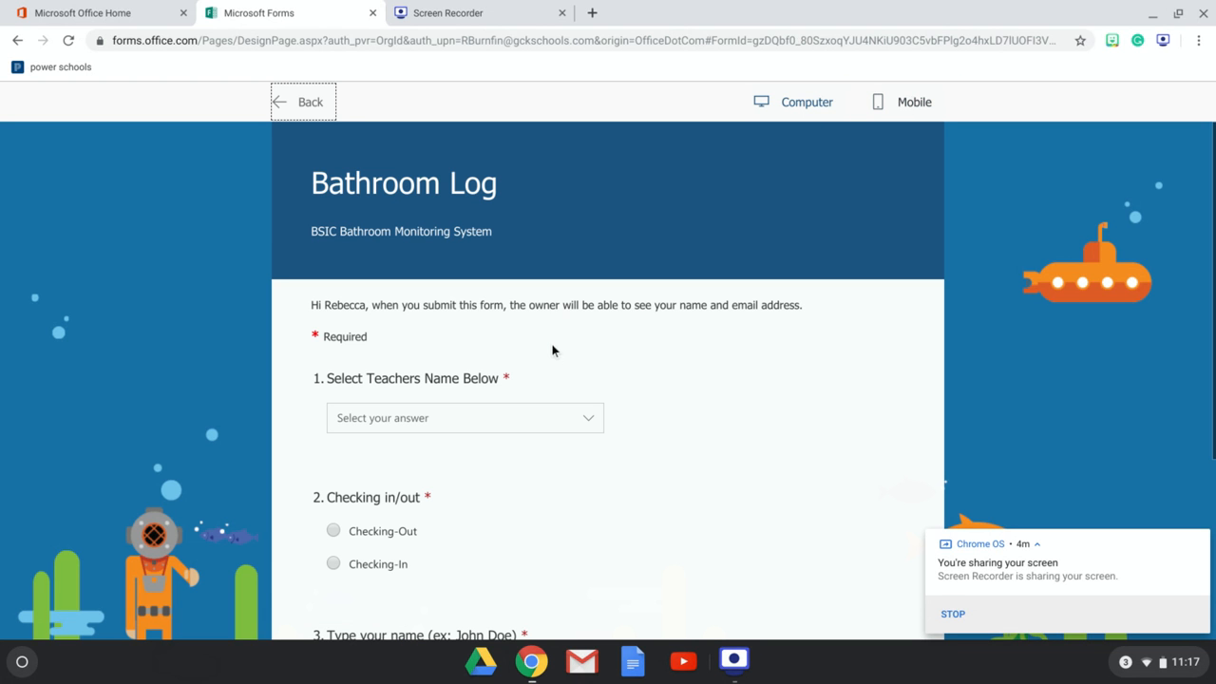
pyautogui.click(556, 430)
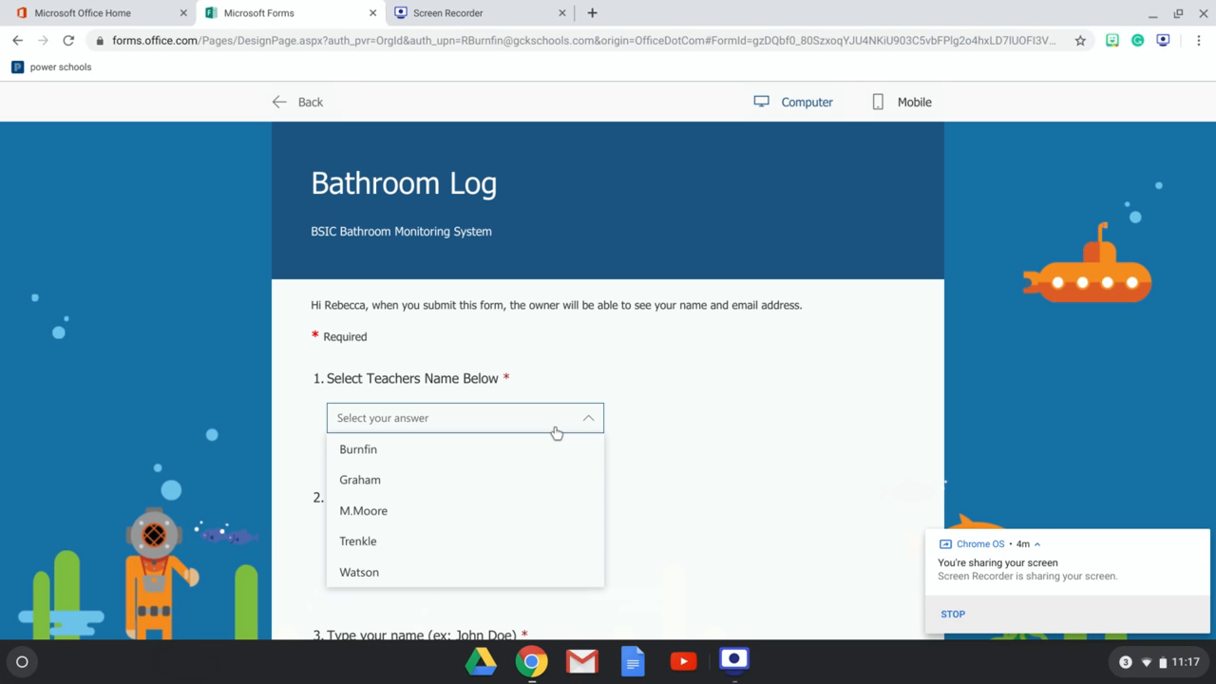
pyautogui.click(556, 429)
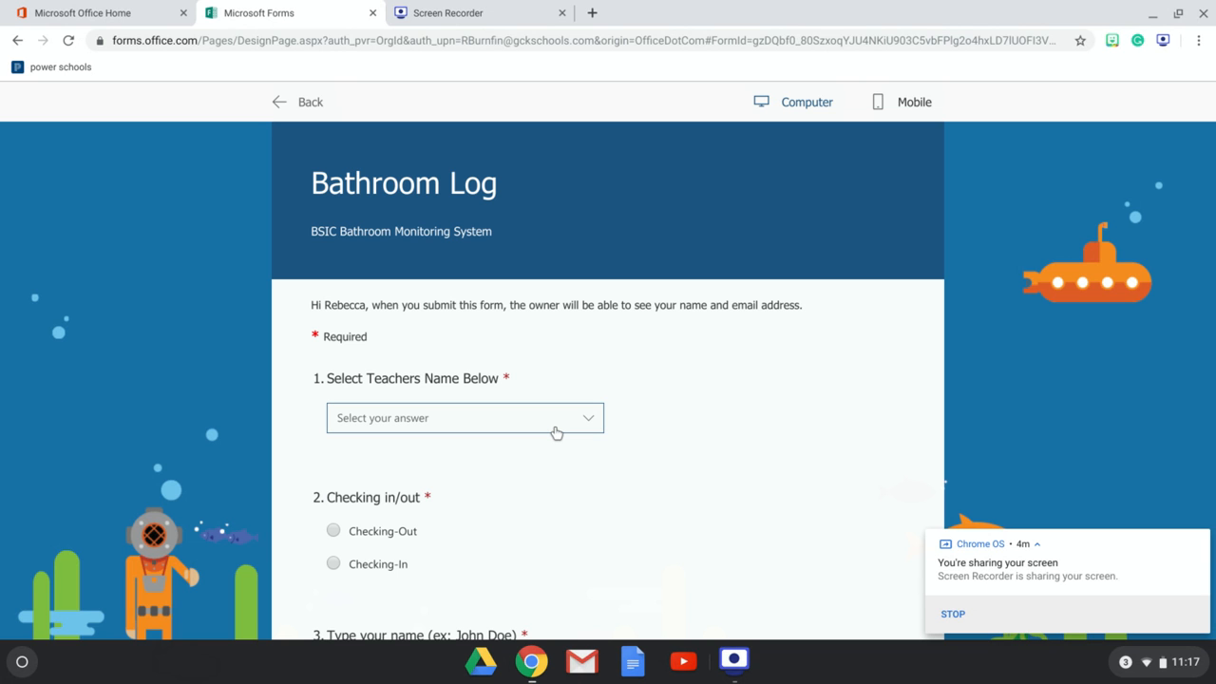
pyautogui.scroll(-2, 576, 496)
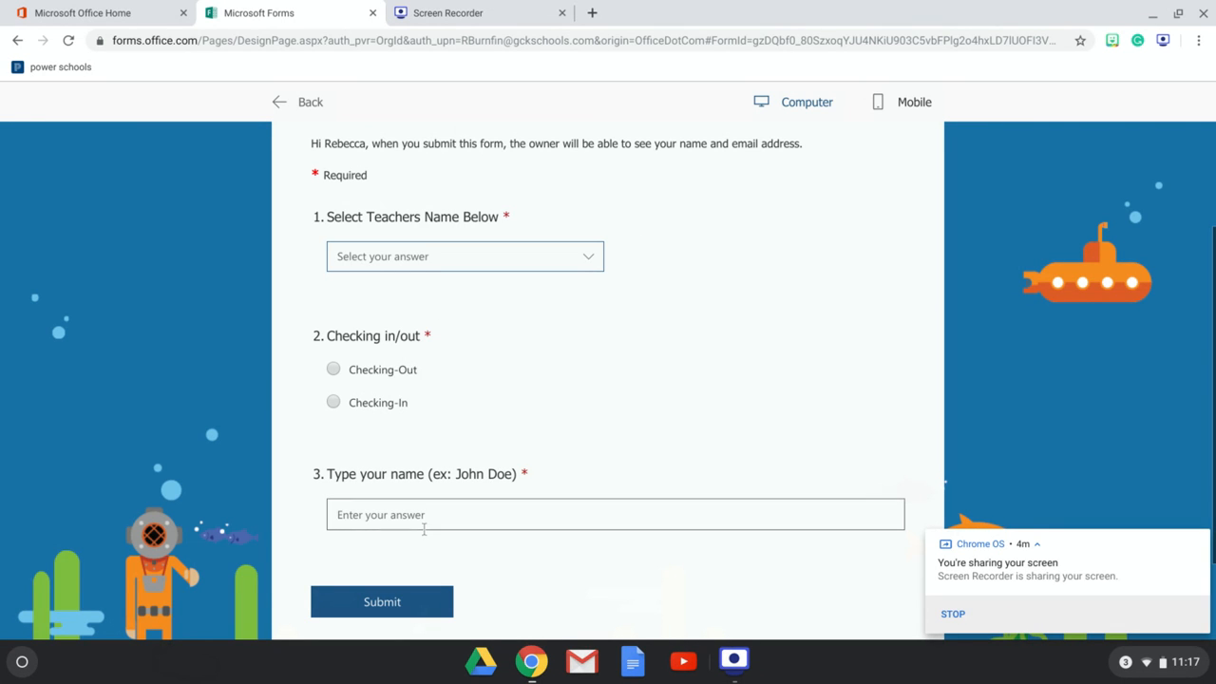
pyautogui.click(390, 268)
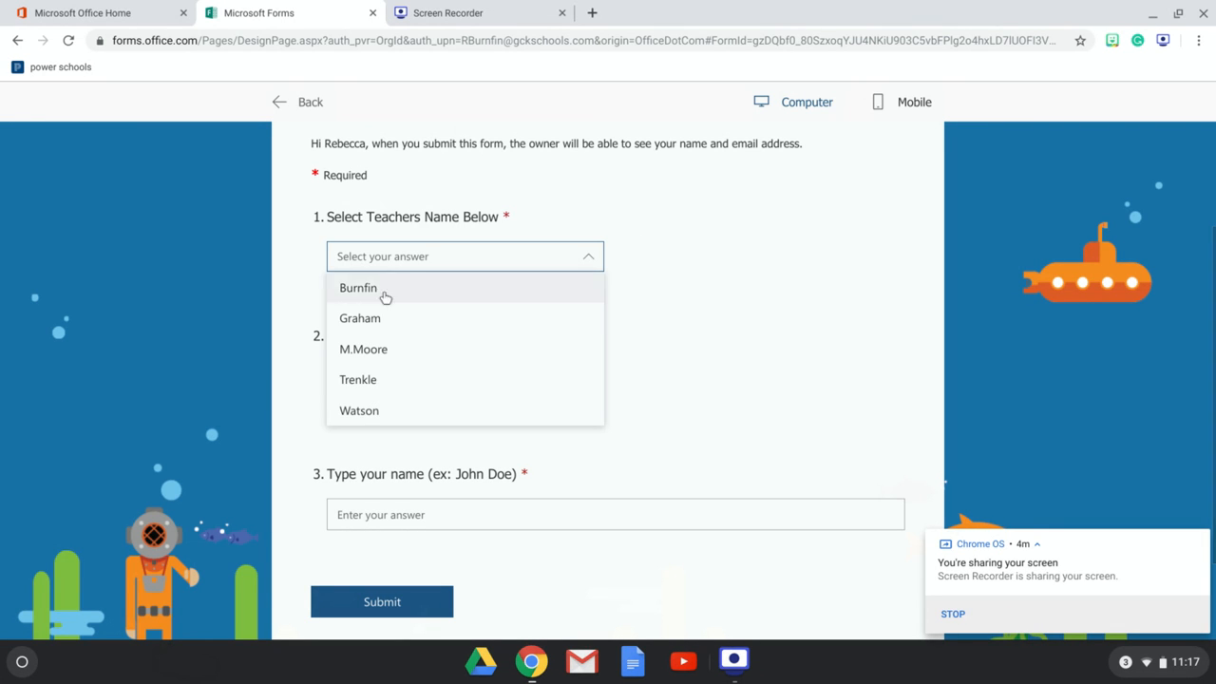
pyautogui.click(383, 321)
pyautogui.click(335, 371)
pyautogui.click(368, 501)
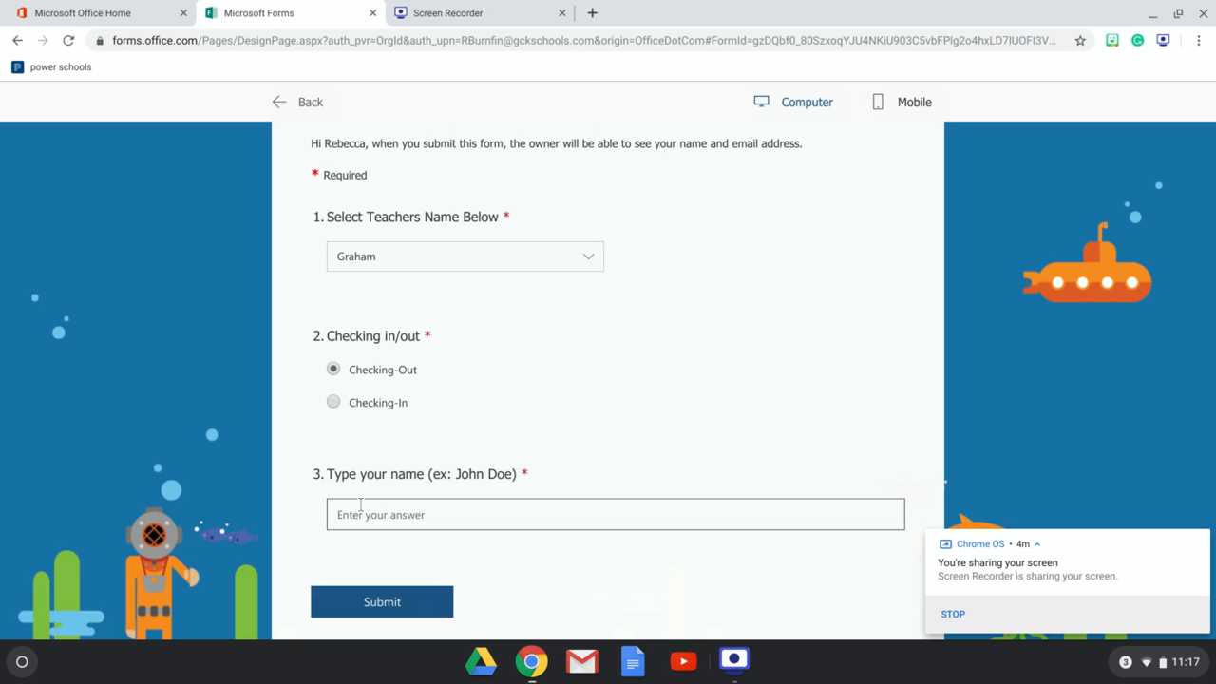
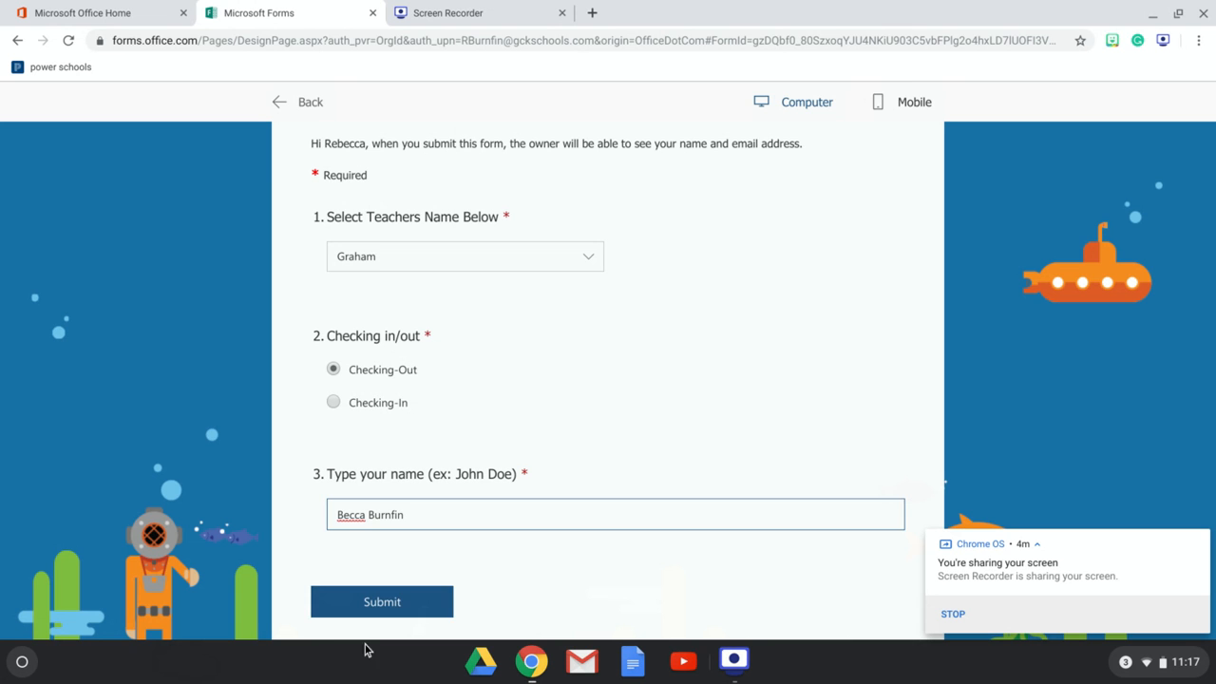
pyautogui.click(380, 606)
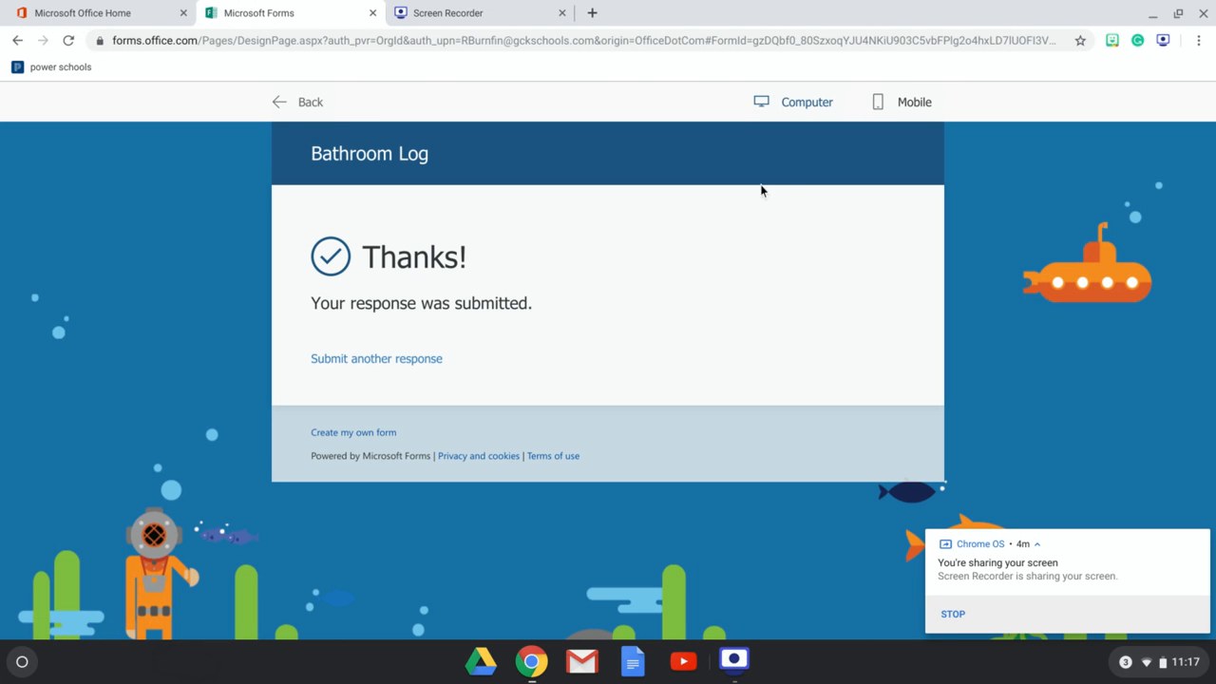
# - Go back to the editor, view the Responses summary, and open the responses spreadsheet in Excel to inspect it
pyautogui.click(312, 103)
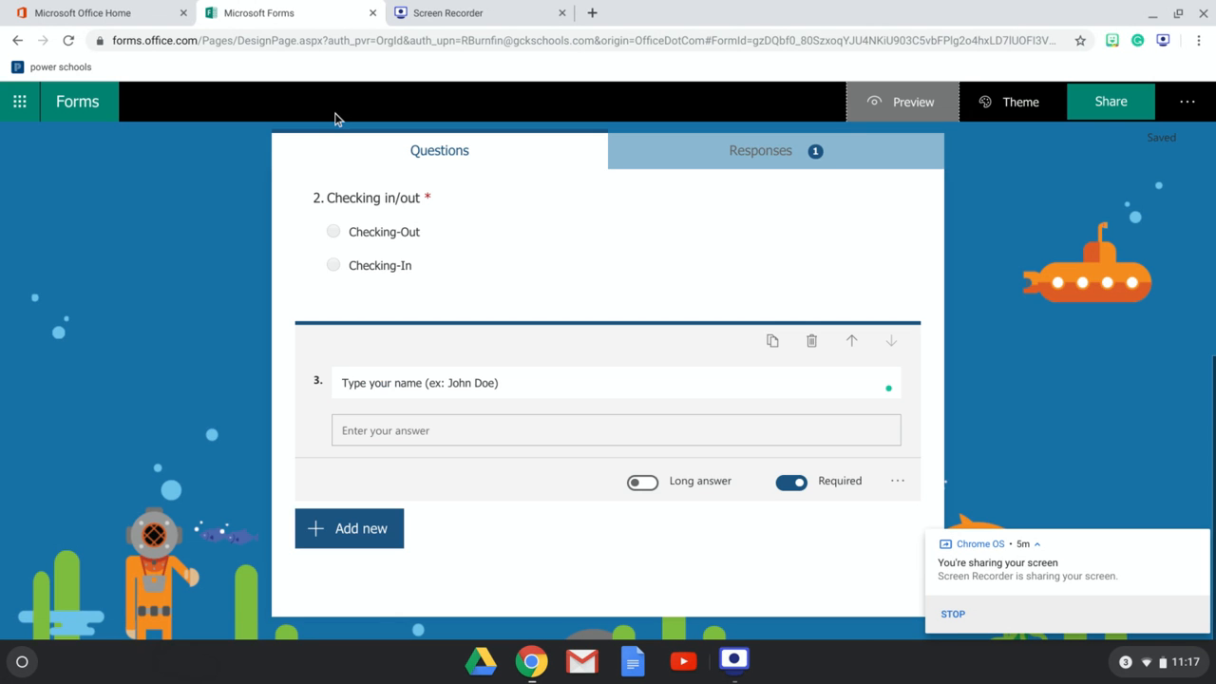
pyautogui.click(768, 159)
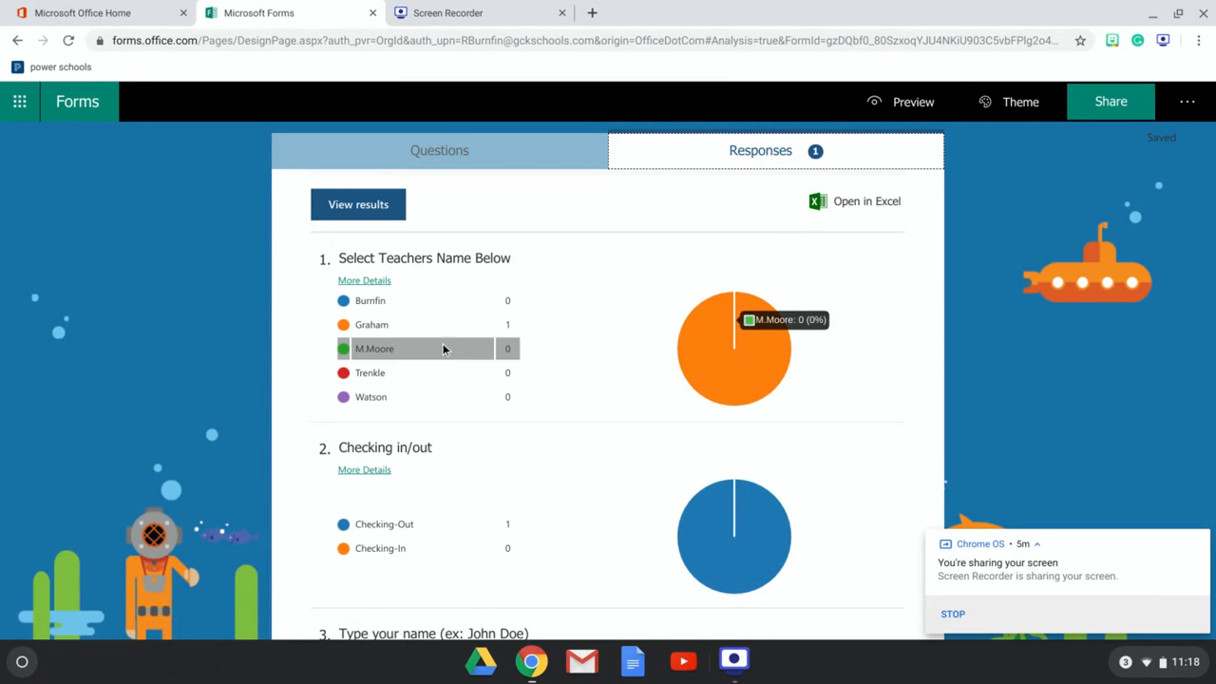
pyautogui.moveTo(438, 332)
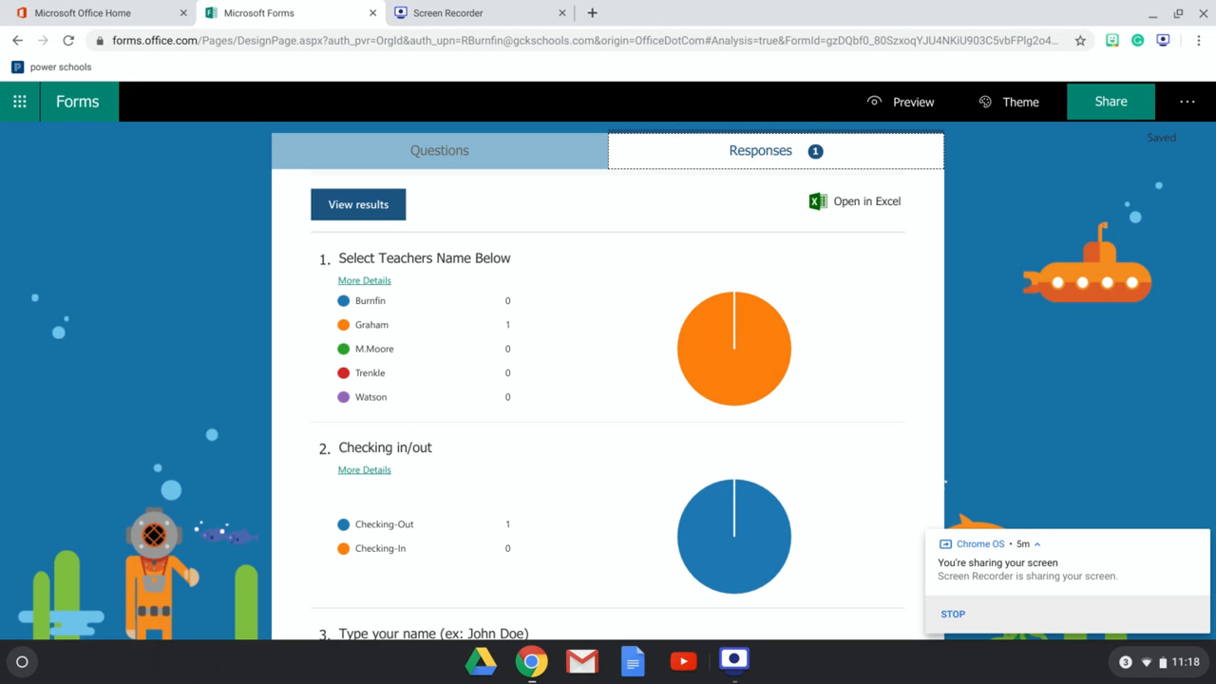
pyautogui.click(852, 202)
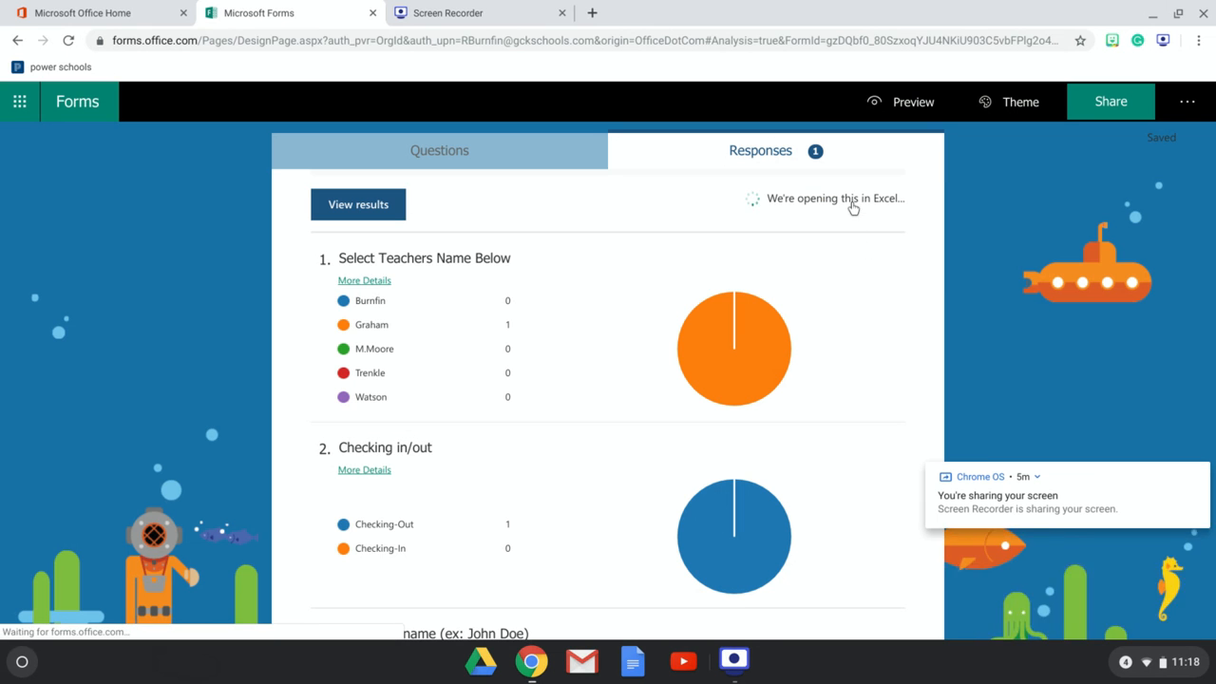
pyautogui.click(978, 614)
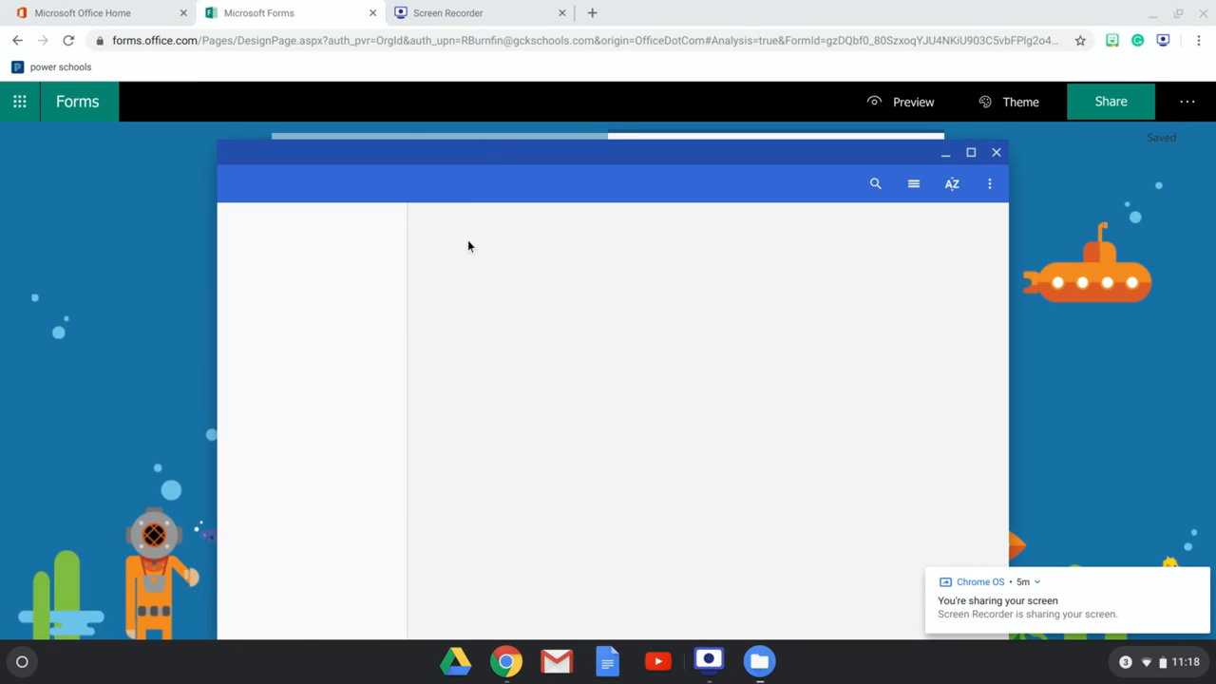
pyautogui.doubleClick(466, 247)
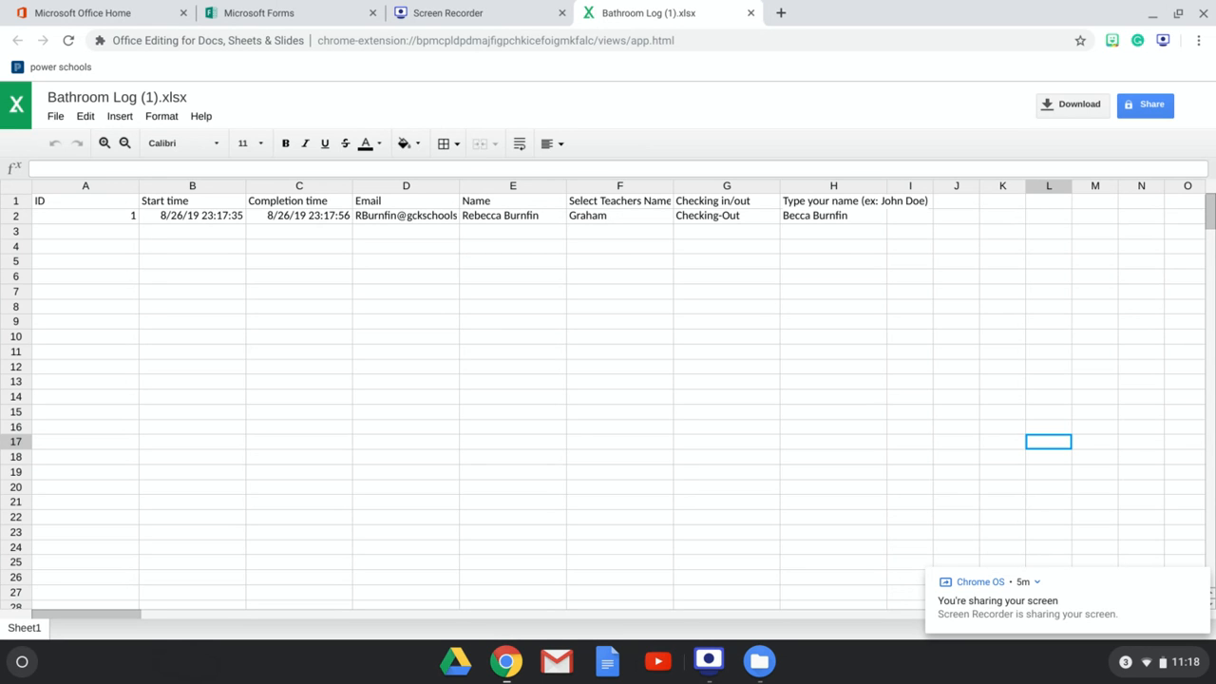
pyautogui.click(388, 221)
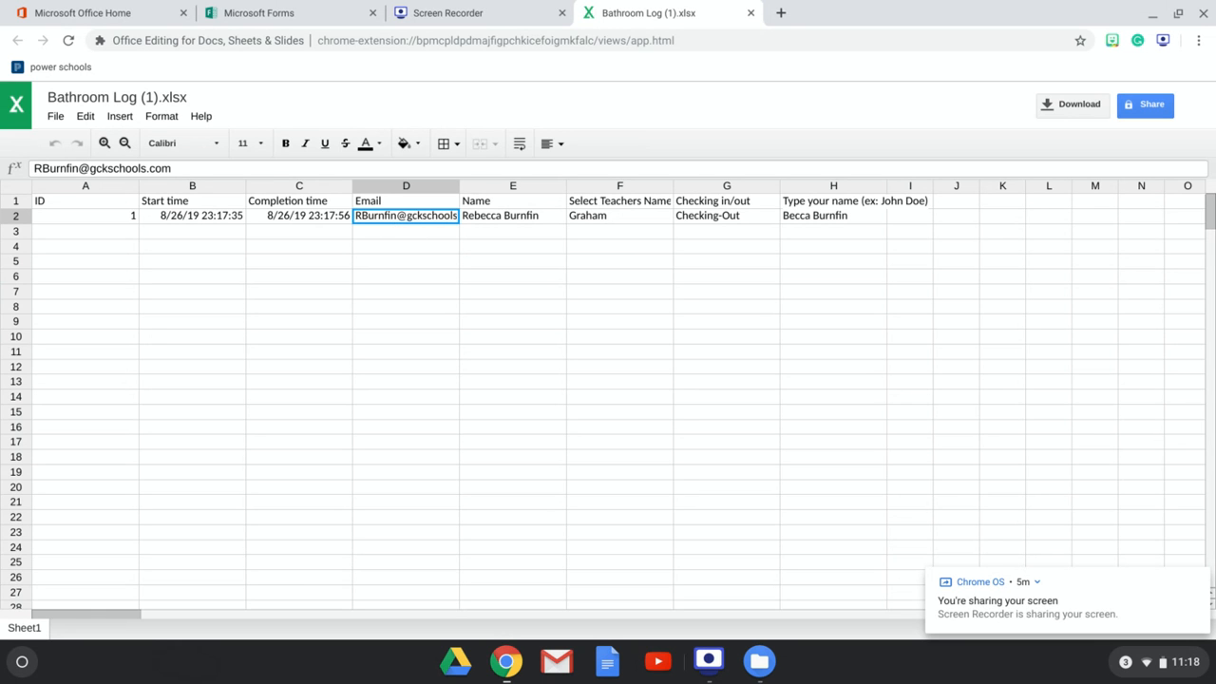
# - Return to the form and change sharing so anyone with the link can respond
pyautogui.click(302, 15)
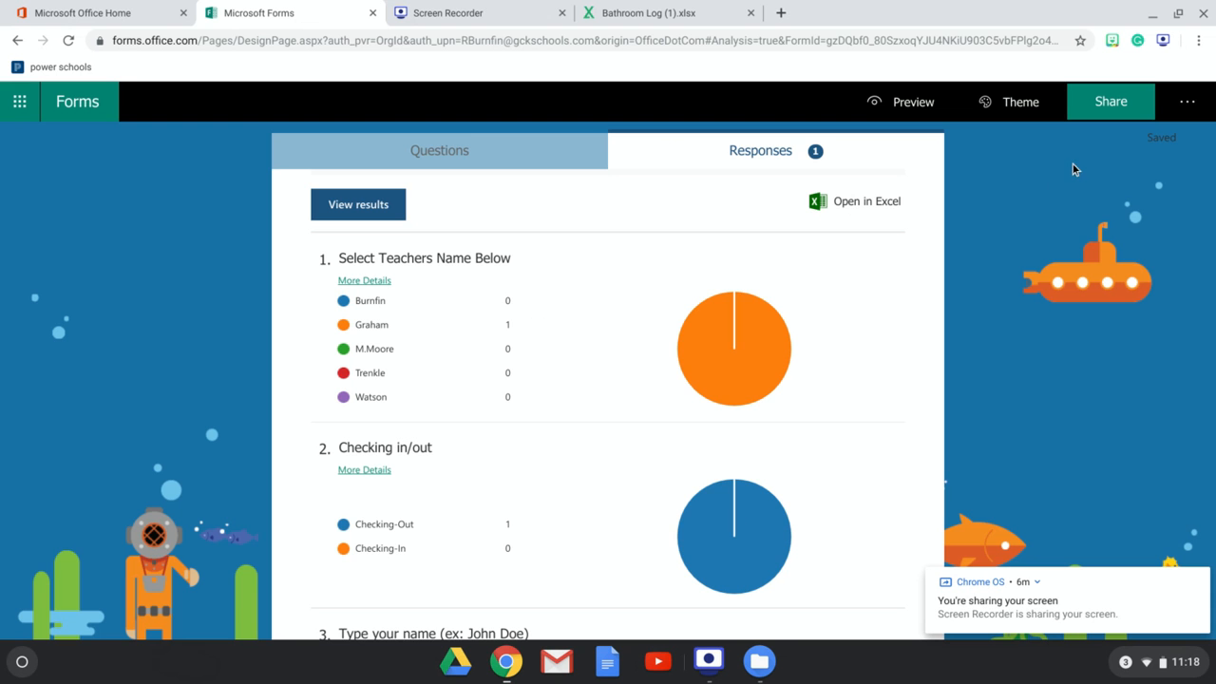
pyautogui.click(1121, 110)
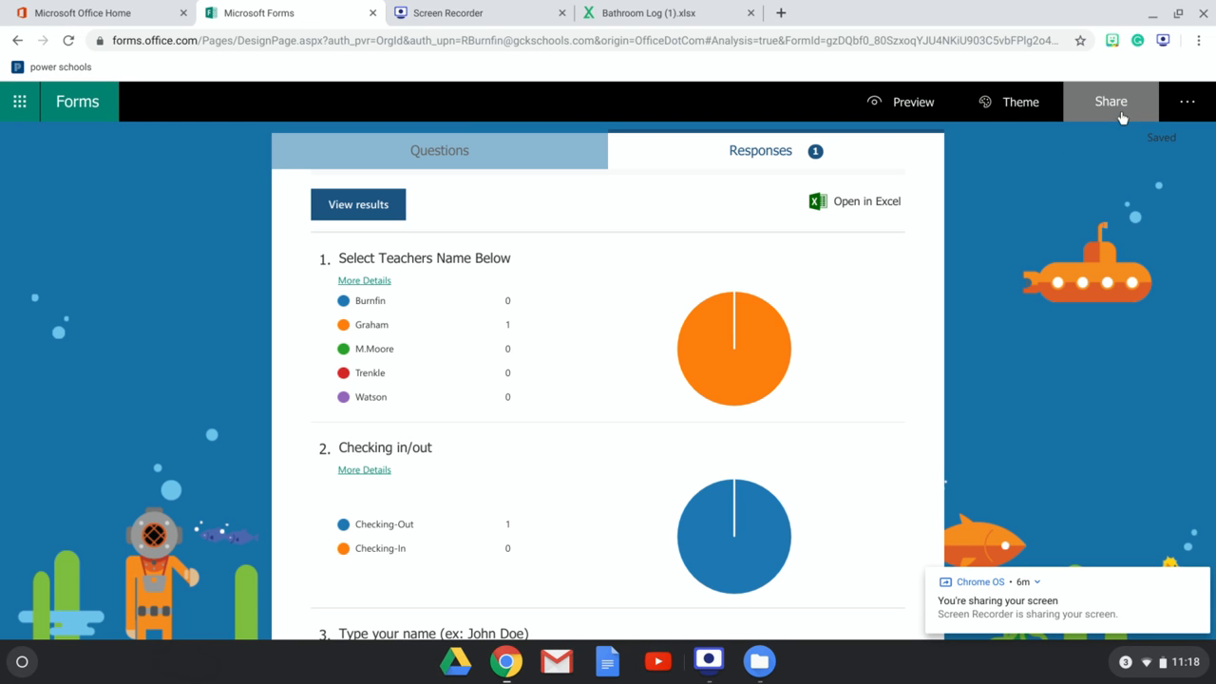
pyautogui.click(1064, 202)
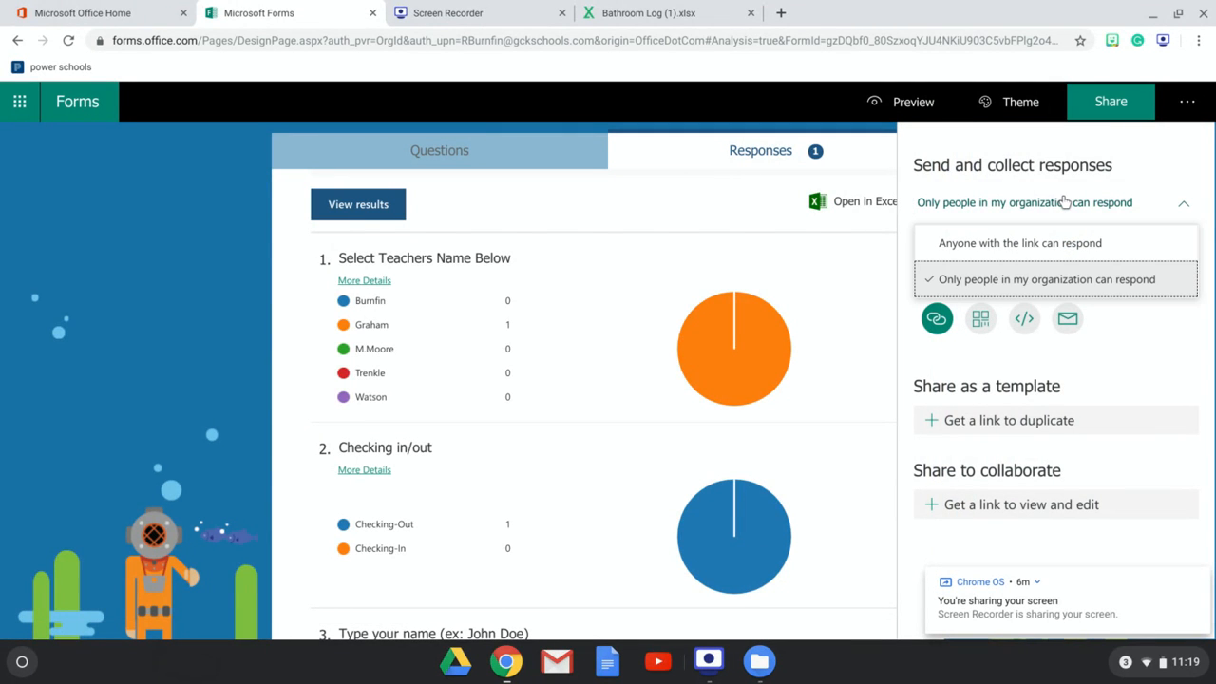
pyautogui.click(1059, 247)
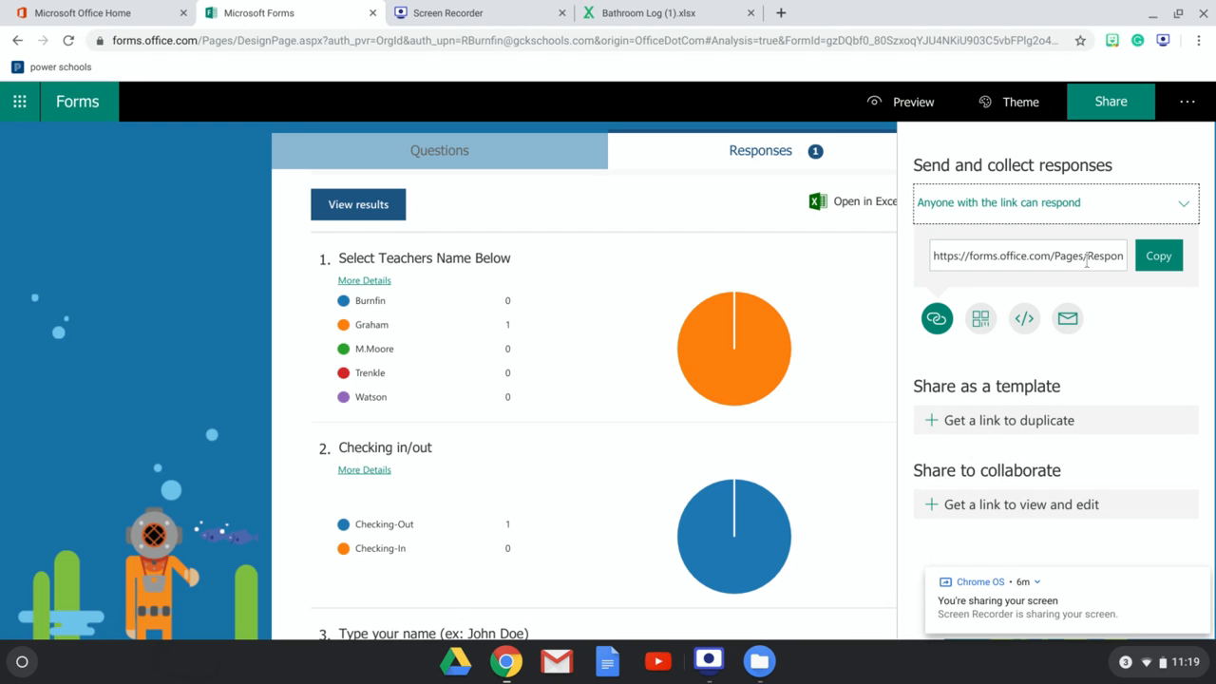
# - Download the form's QR code for sharing
pyautogui.click(982, 320)
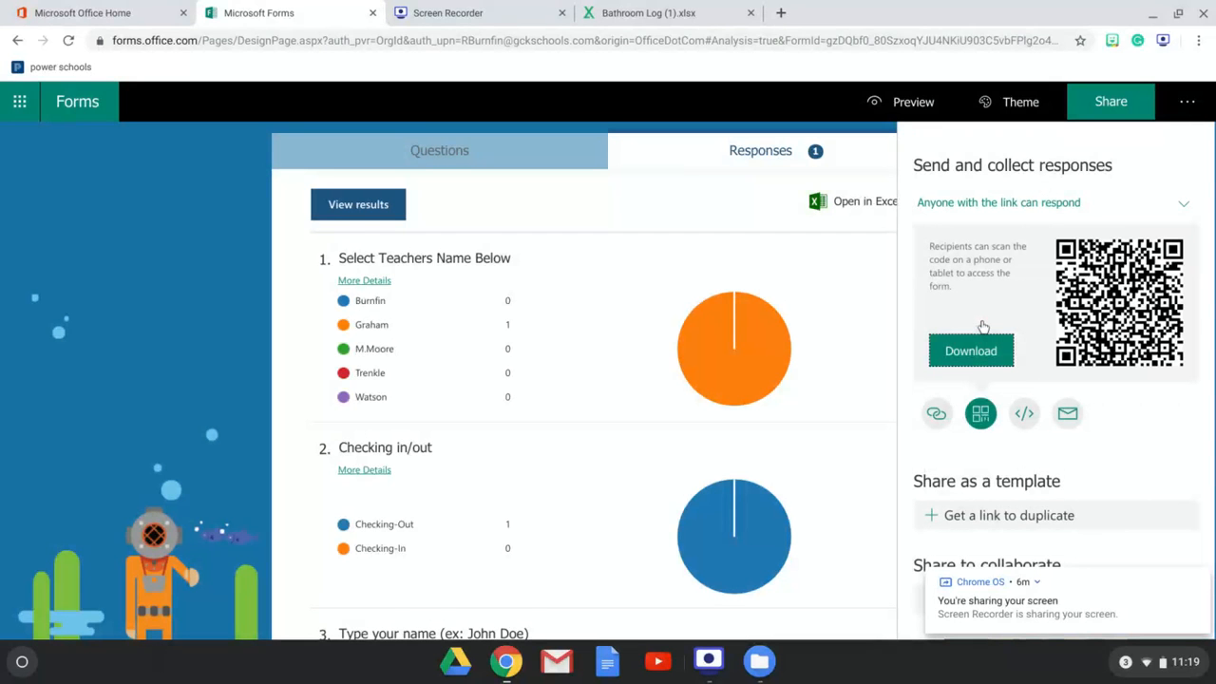
pyautogui.click(981, 351)
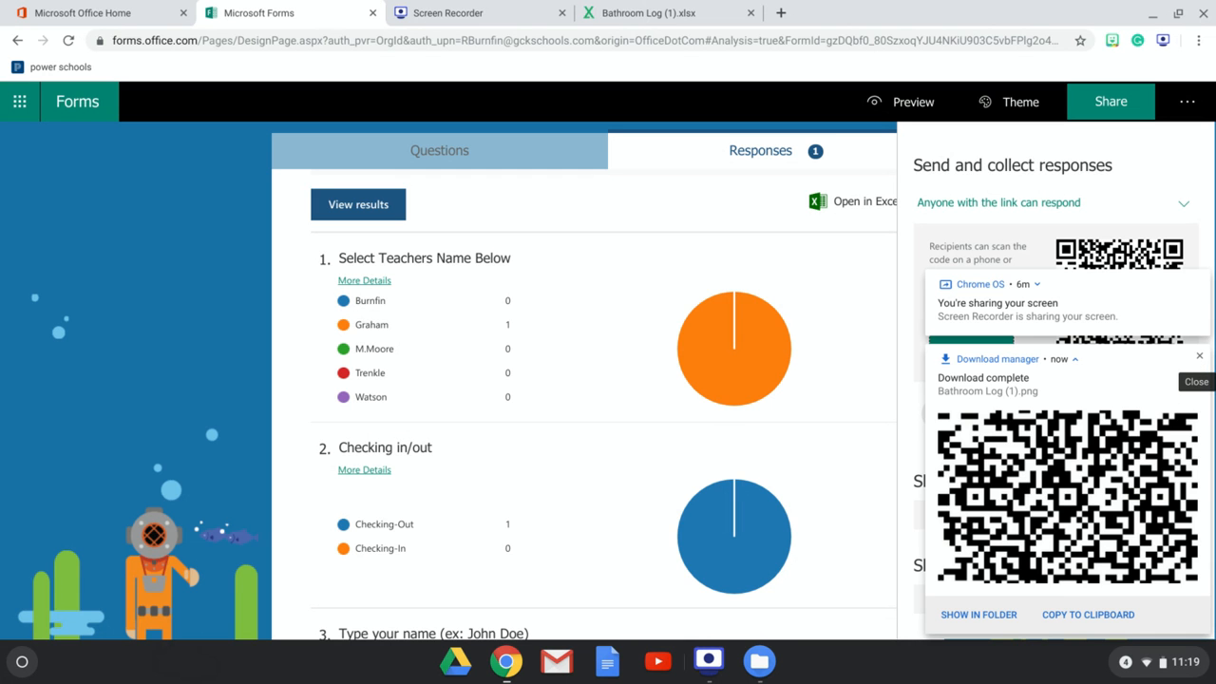
pyautogui.click(1199, 356)
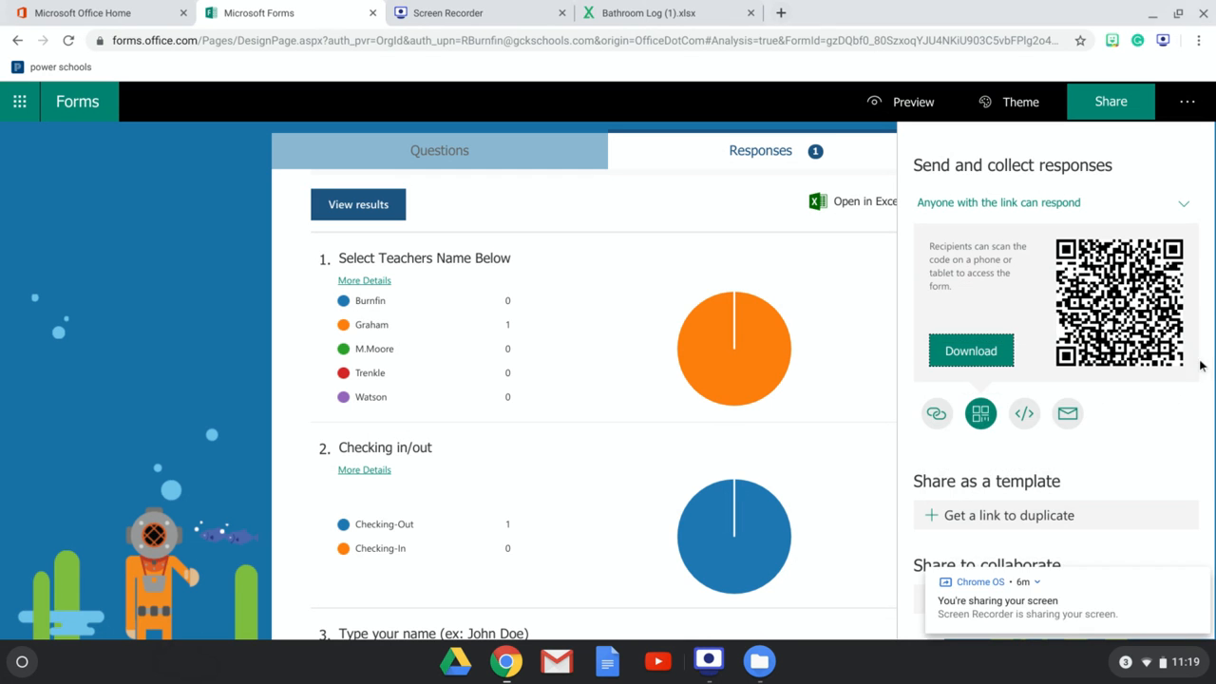
# - Check the response permission options and switch the share panel to show the form's response link
pyautogui.click(1184, 205)
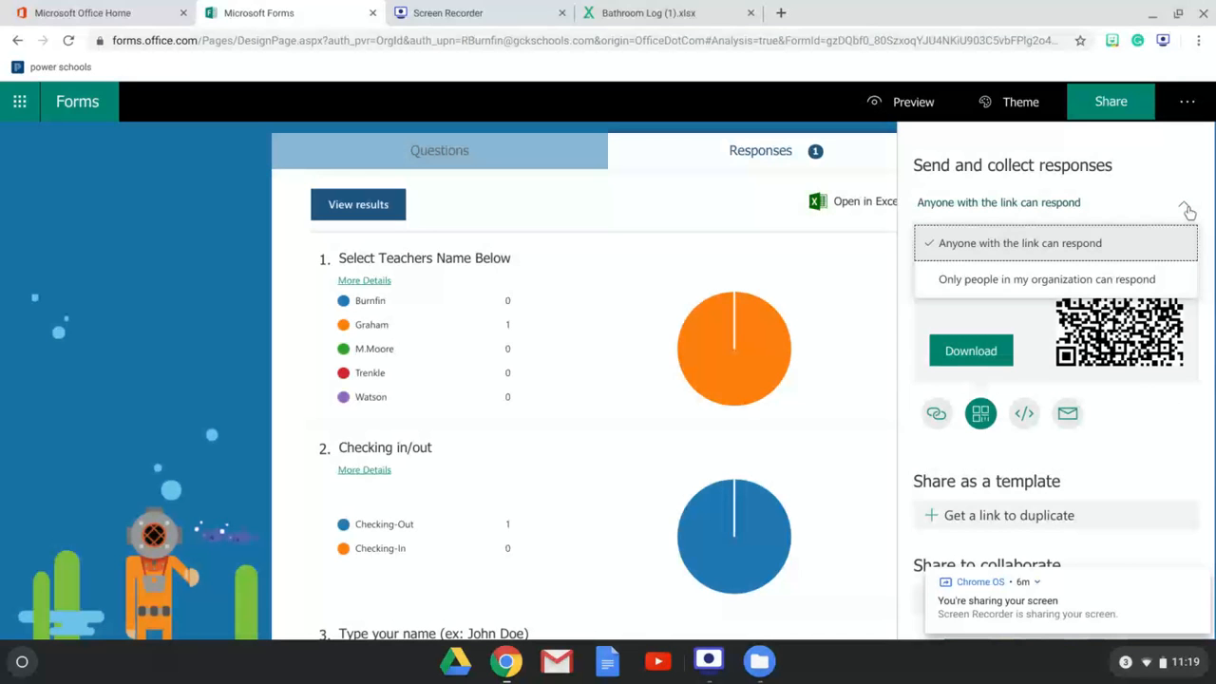
pyautogui.click(1184, 207)
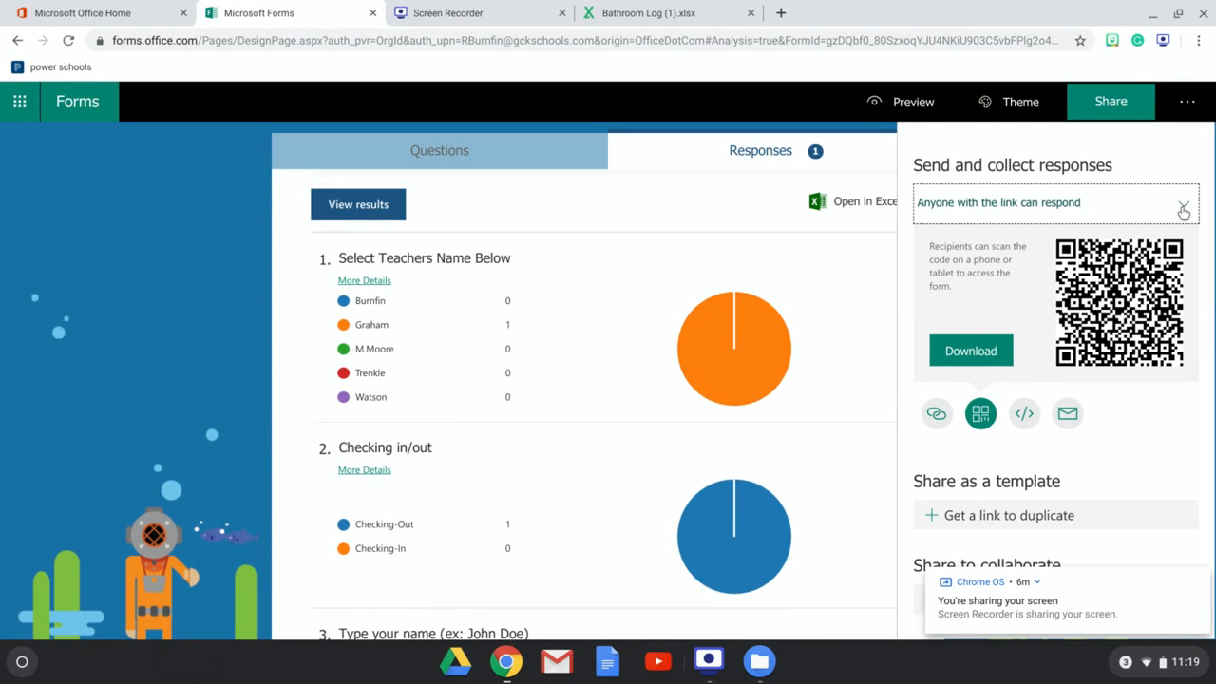
pyautogui.click(947, 418)
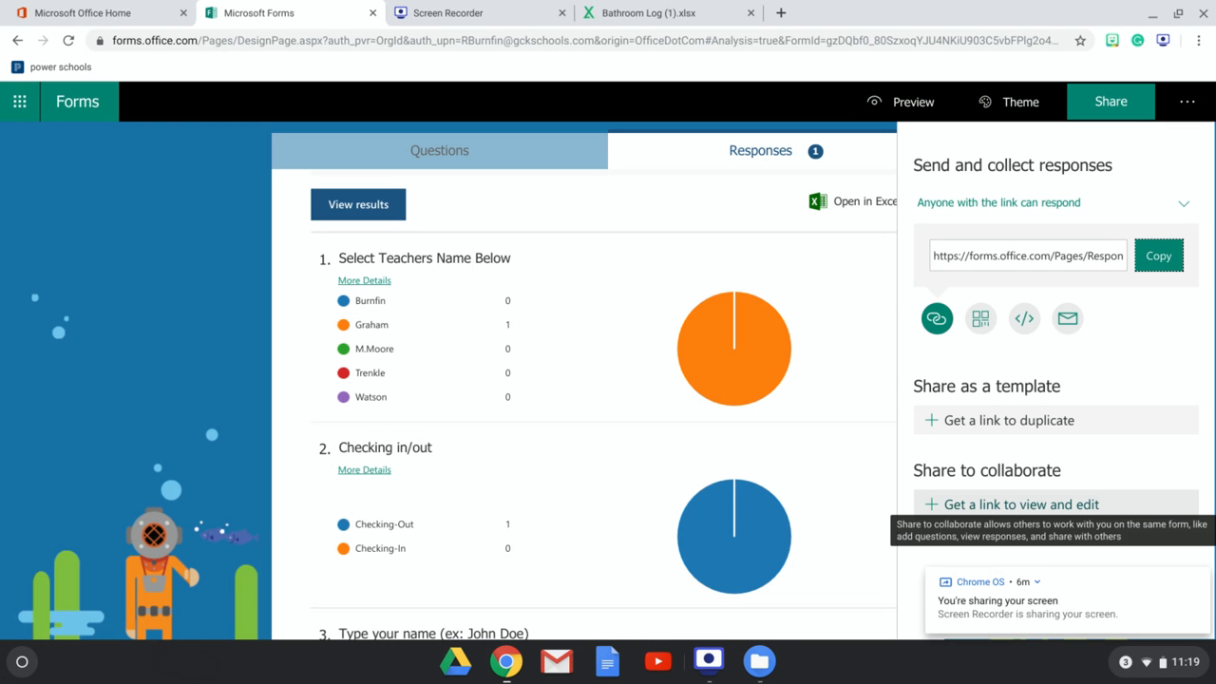
# - Generate a collaboration link so others can view and edit the form, then close the share panel
pyautogui.click(997, 505)
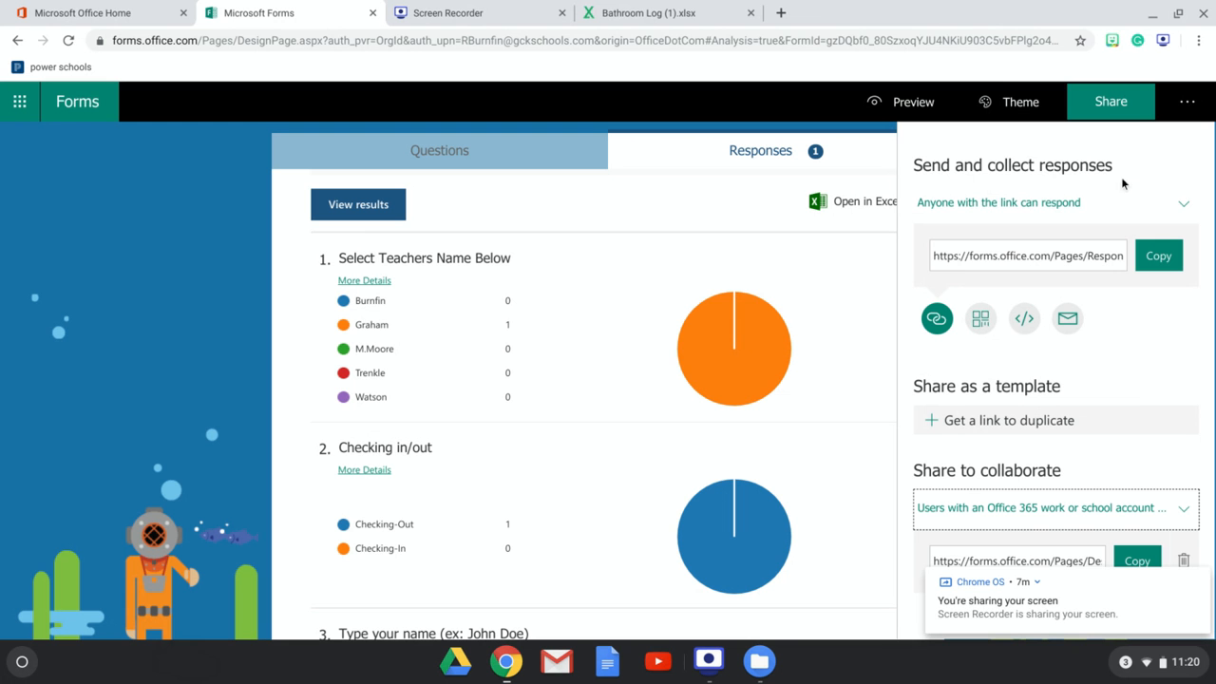
pyautogui.click(1135, 121)
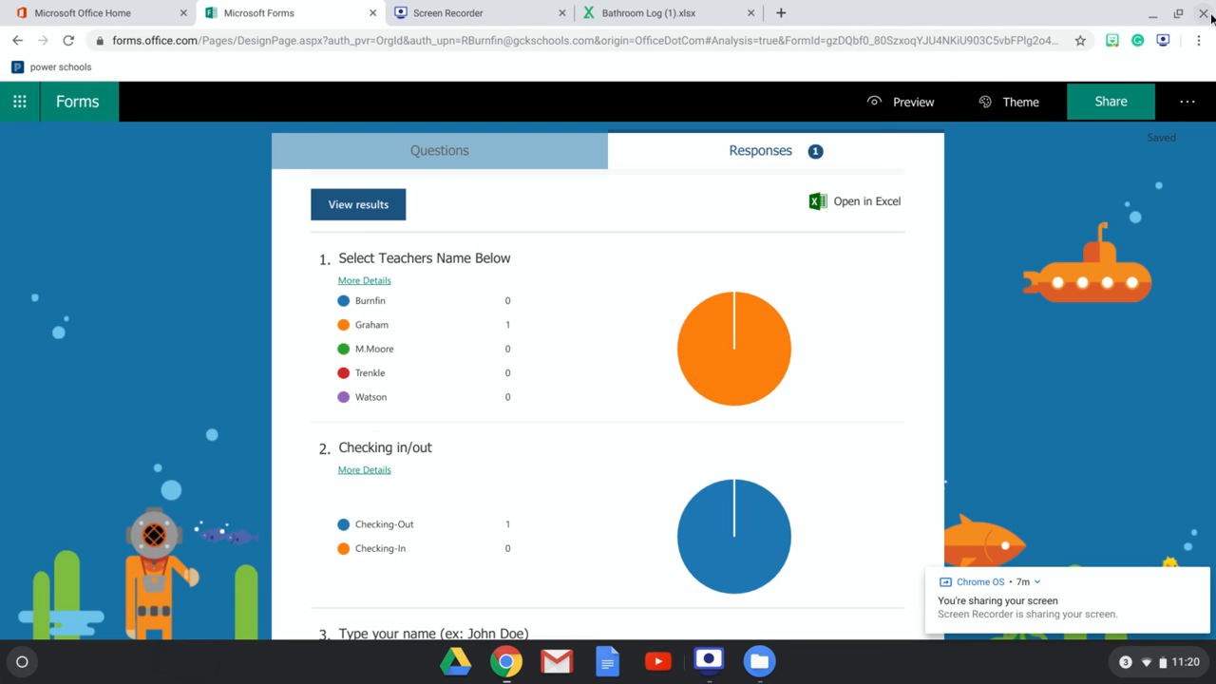
# - Minimize the browser and the file manager window to return to the desktop
pyautogui.click(1147, 19)
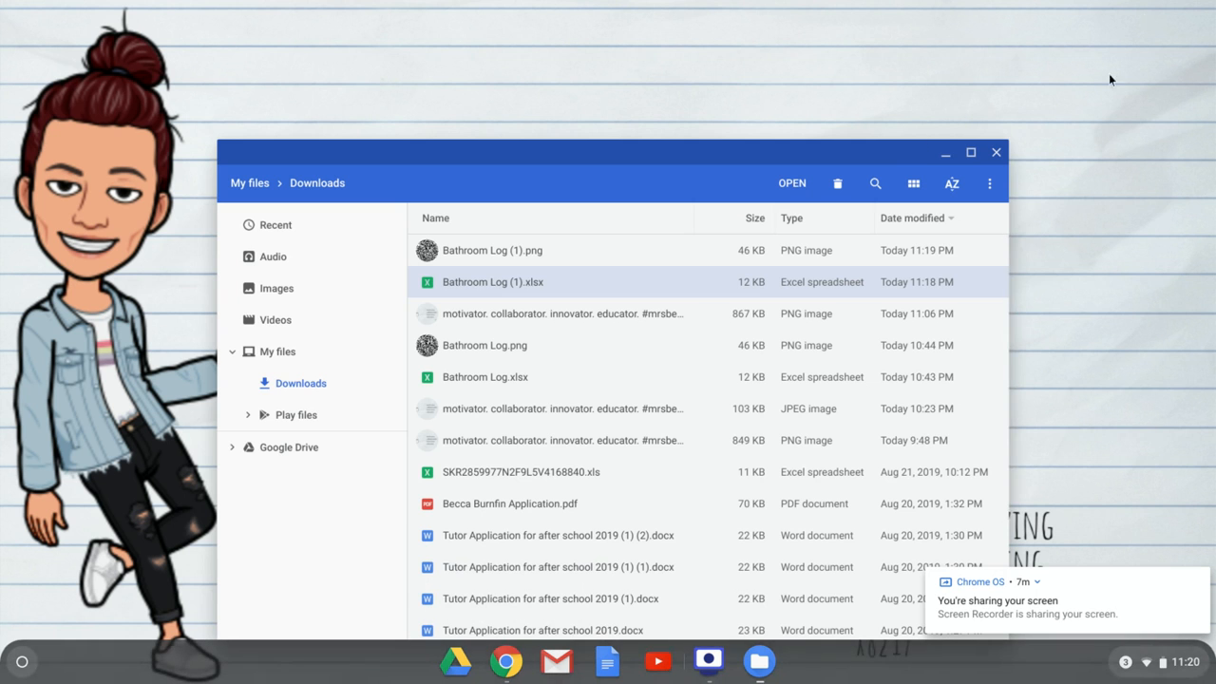
pyautogui.click(945, 153)
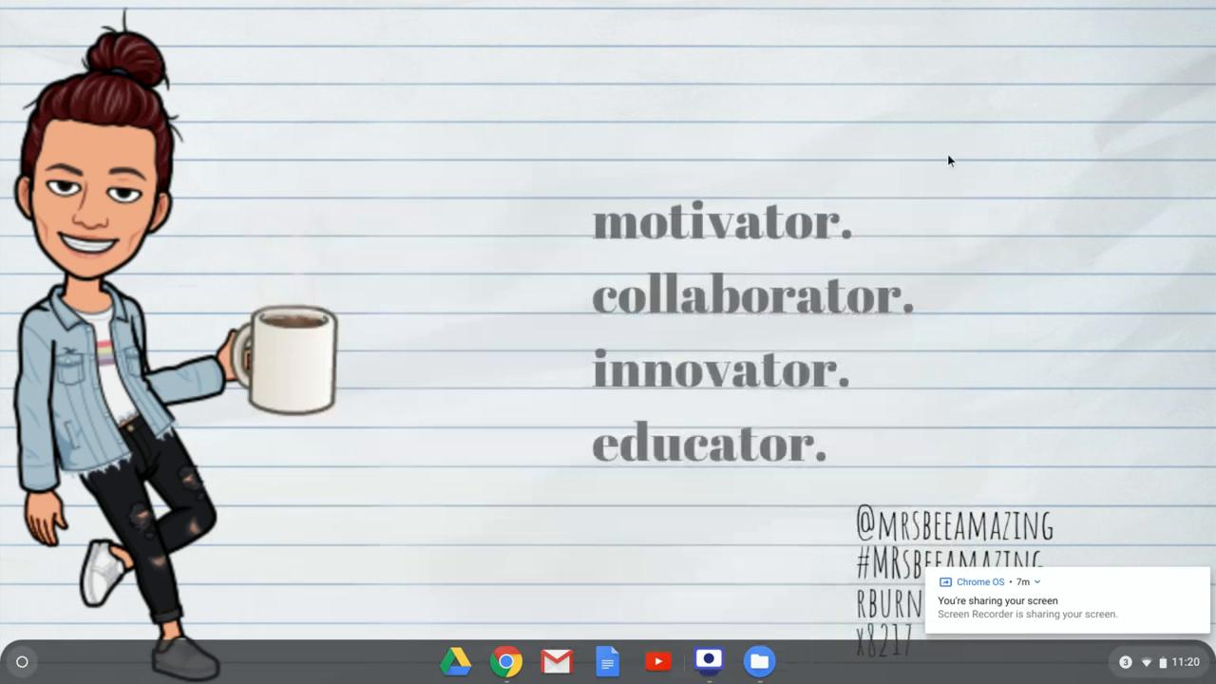